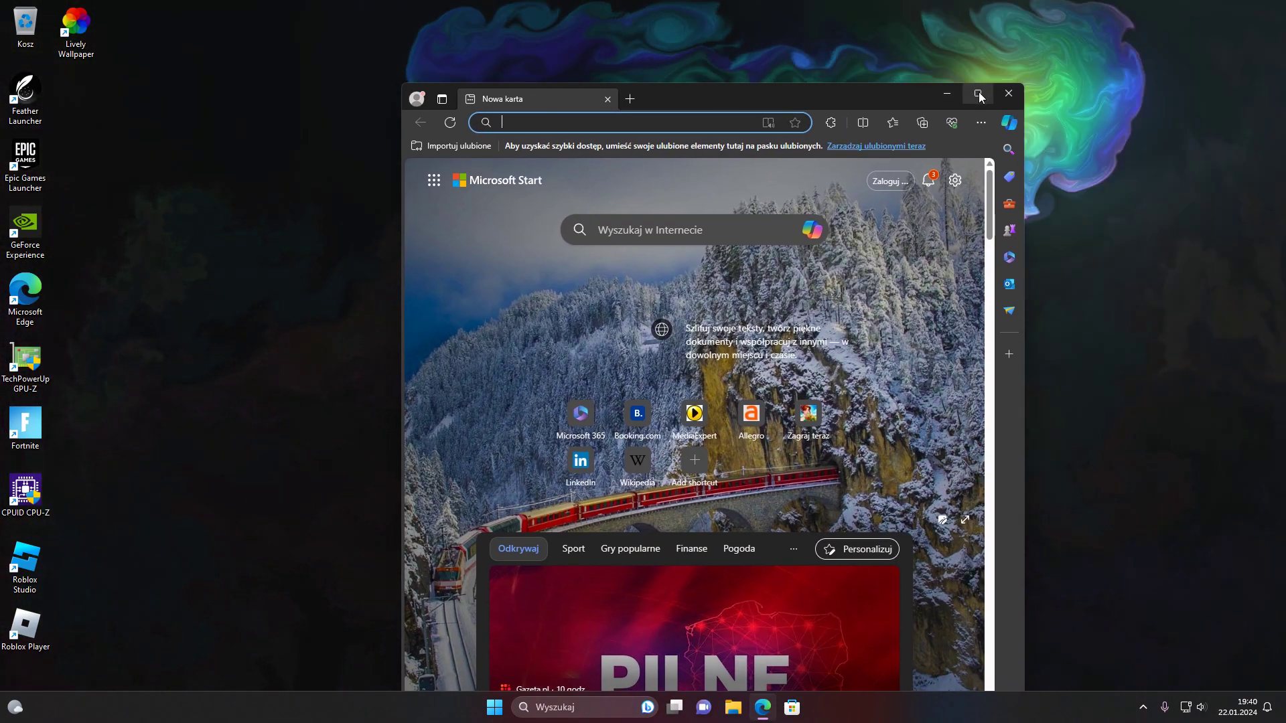
Step: Maximize the browser window and search the web for "lively wallpaper"
{"action": "left_click", "coordinate": [977, 93]}
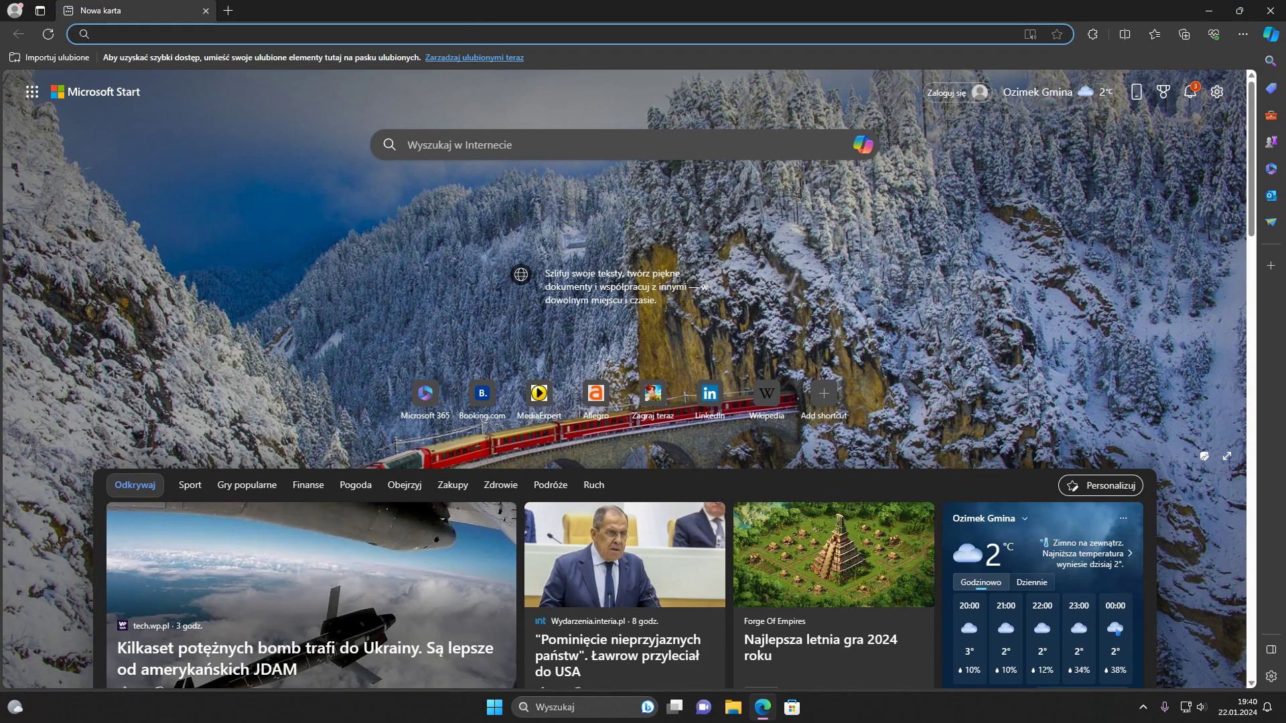
{"action": "left_click", "coordinate": [400, 36]}
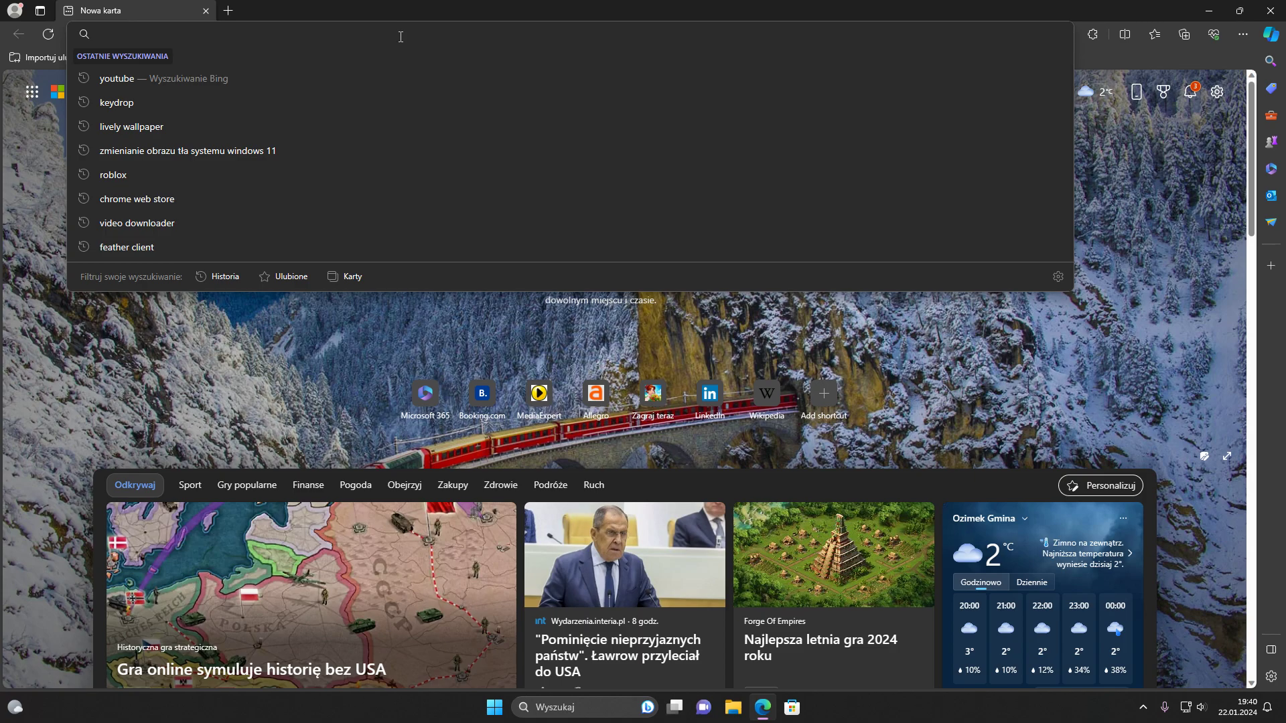
{"action": "left_click", "coordinate": [113, 127]}
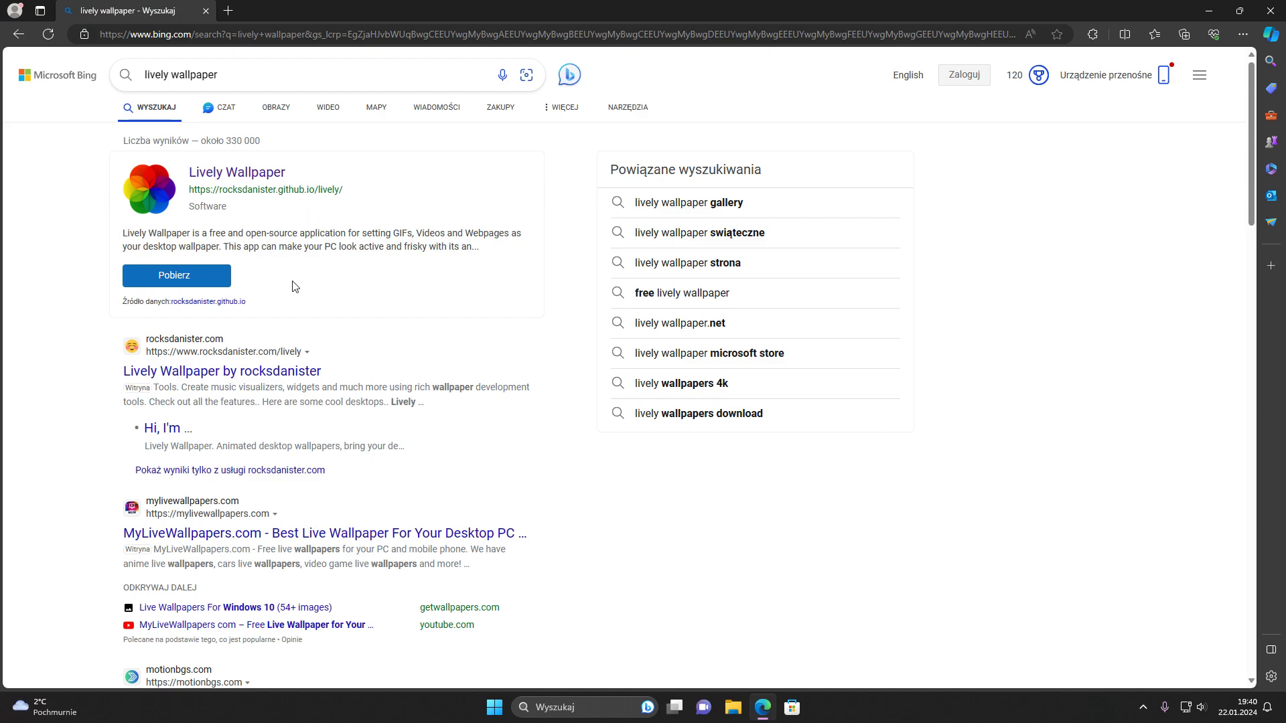
Step: Open the official Lively Wallpaper website from the search results and close the results page
{"action": "left_click", "coordinate": [242, 194]}
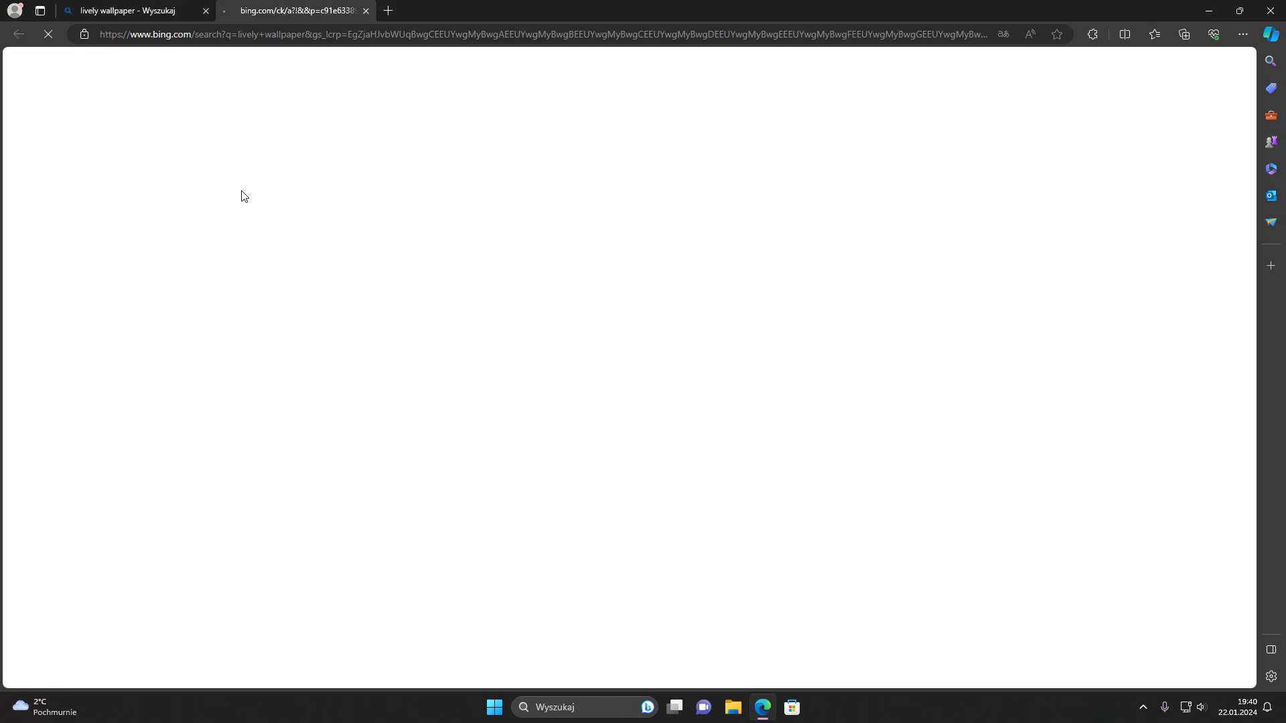
{"action": "left_click", "coordinate": [212, 11]}
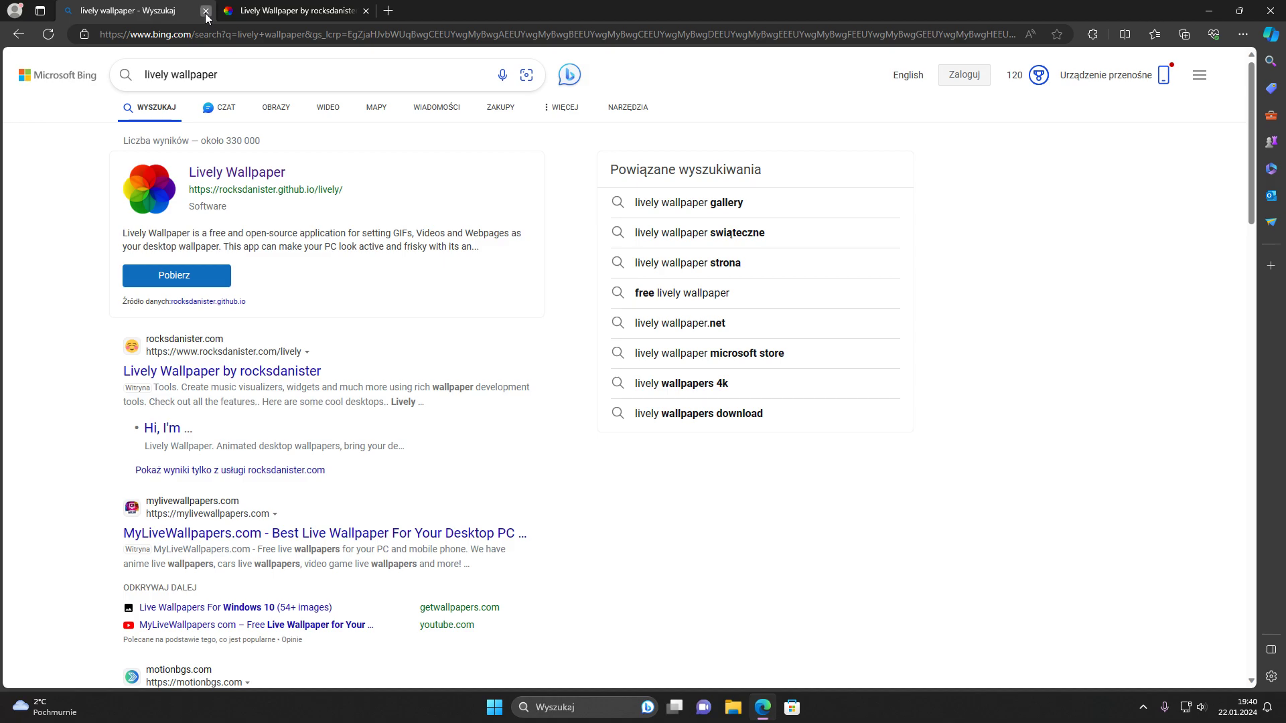
{"action": "left_click", "coordinate": [206, 11]}
Step: Get the standalone installer from the download section of the Lively Wallpaper website and close the browser
{"action": "scroll", "coordinate": [513, 195], "scroll_direction": "down", "scroll_amount": 5}
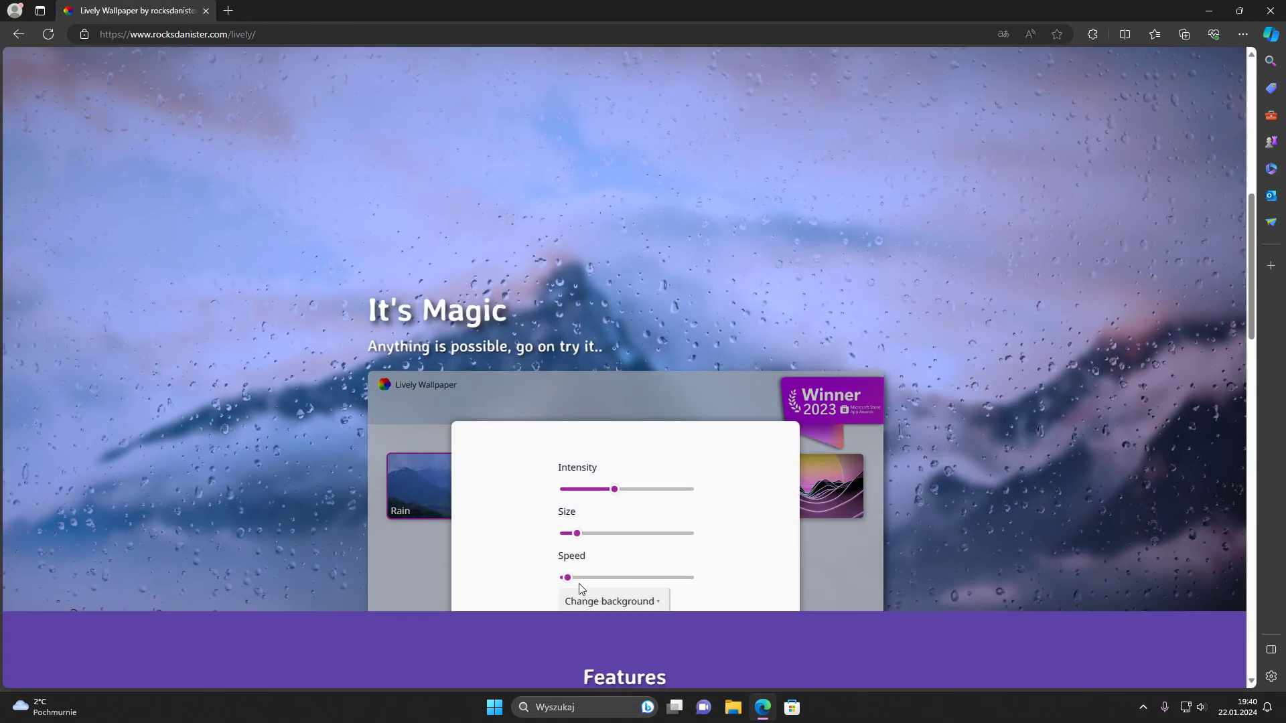
{"action": "scroll", "coordinate": [531, 328], "scroll_direction": "up", "scroll_amount": 5}
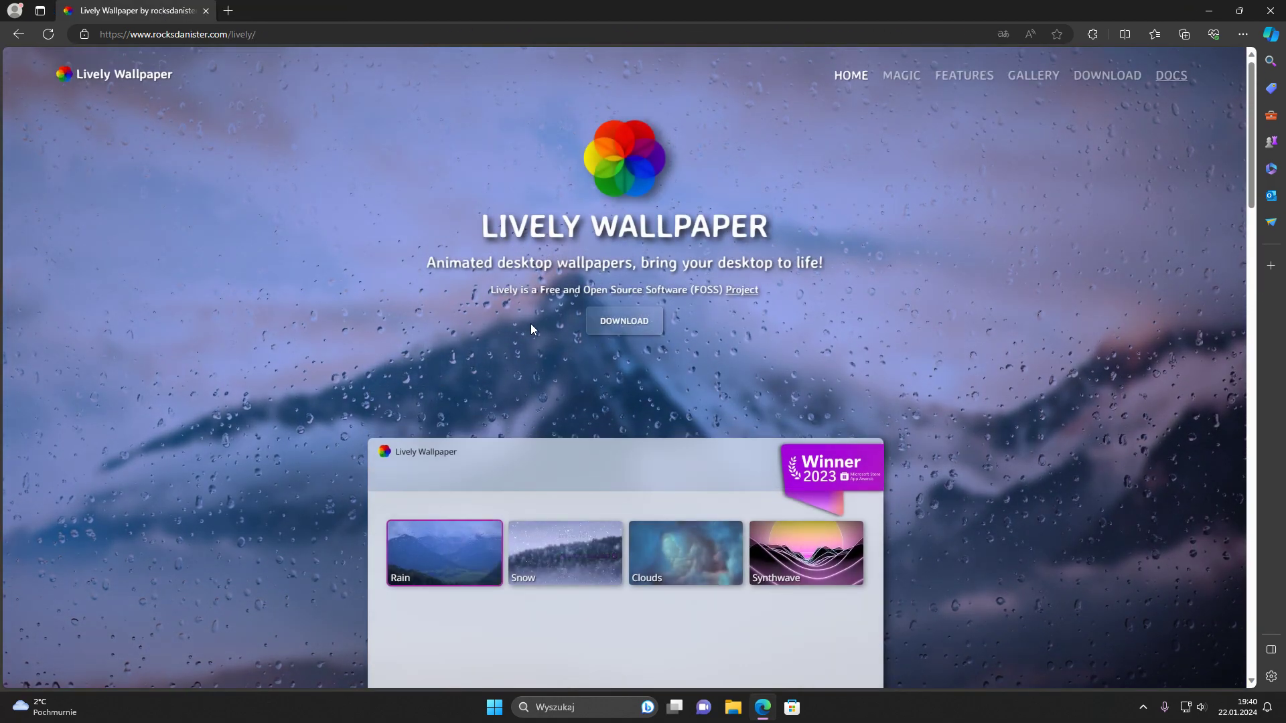
{"action": "left_click", "coordinate": [608, 333]}
{"action": "scroll", "coordinate": [742, 395], "scroll_direction": "down", "scroll_amount": 1}
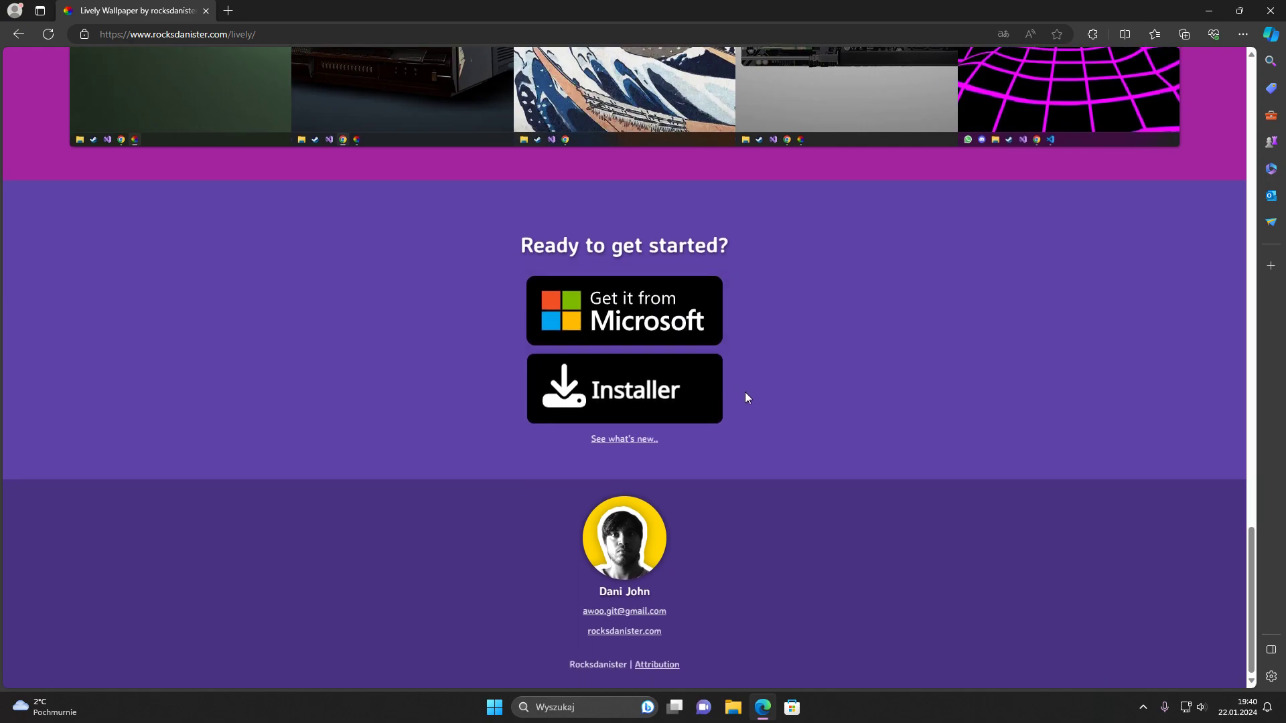
{"action": "left_click", "coordinate": [617, 401]}
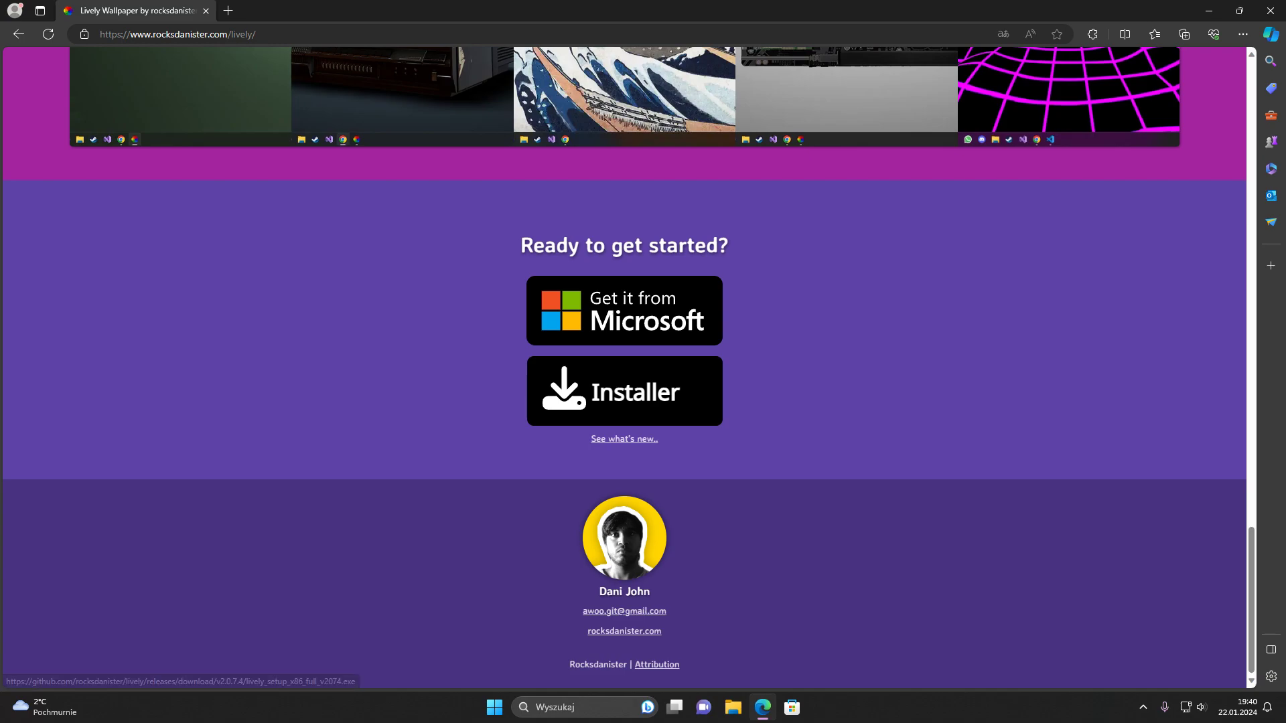
{"action": "left_click", "coordinate": [1269, 10]}
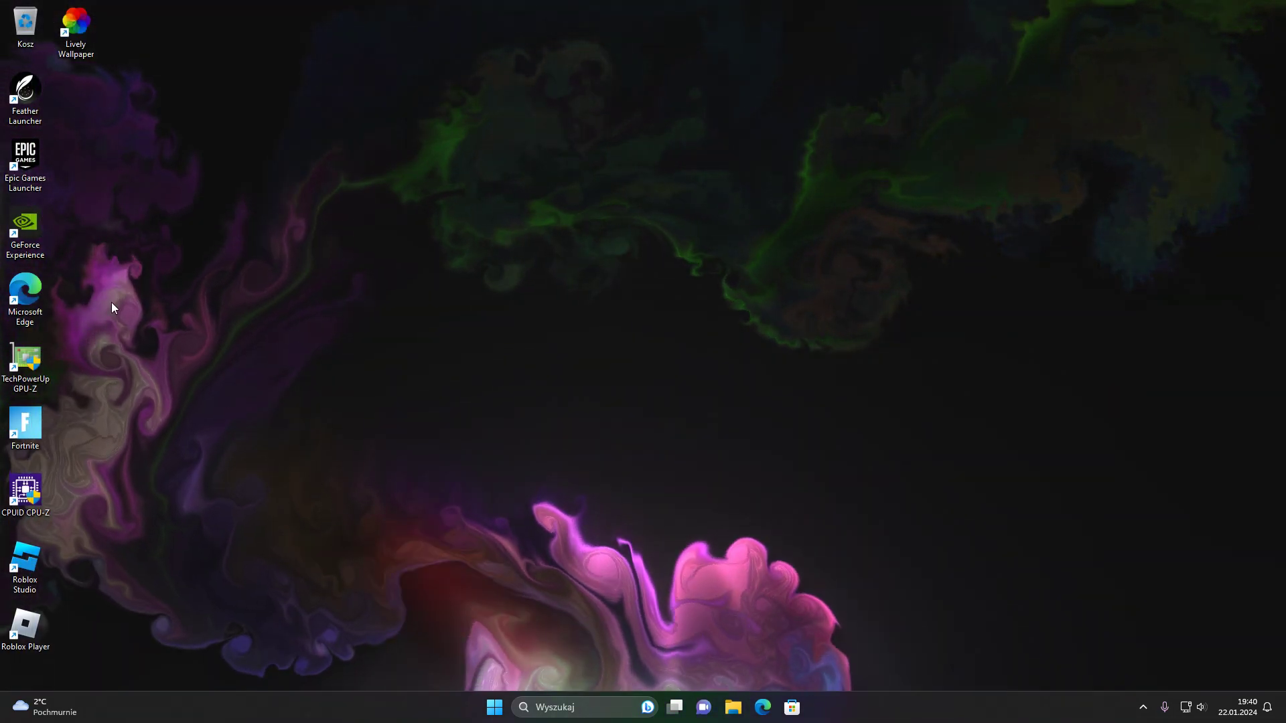
{"action": "left_click", "coordinate": [562, 708]}
{"action": "left_click", "coordinate": [24, 227]}
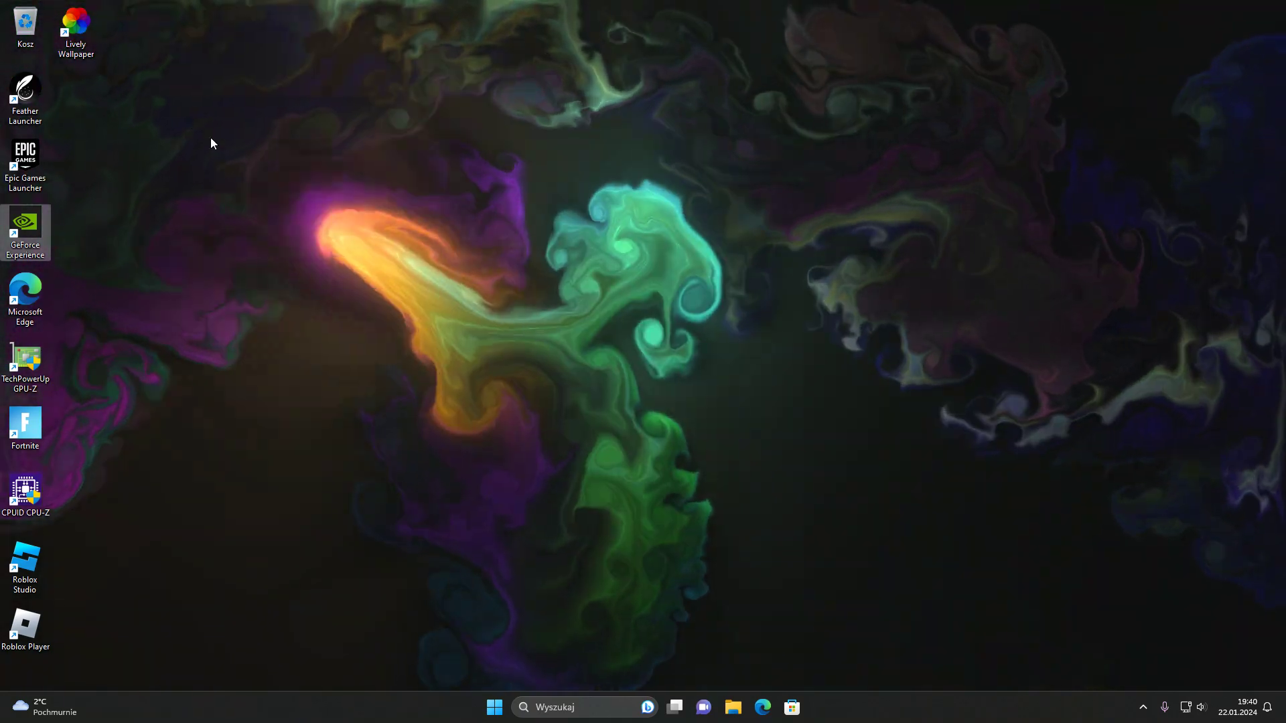
{"action": "left_click_drag", "start_coordinate": [91, 29], "coordinate": [1045, 288]}
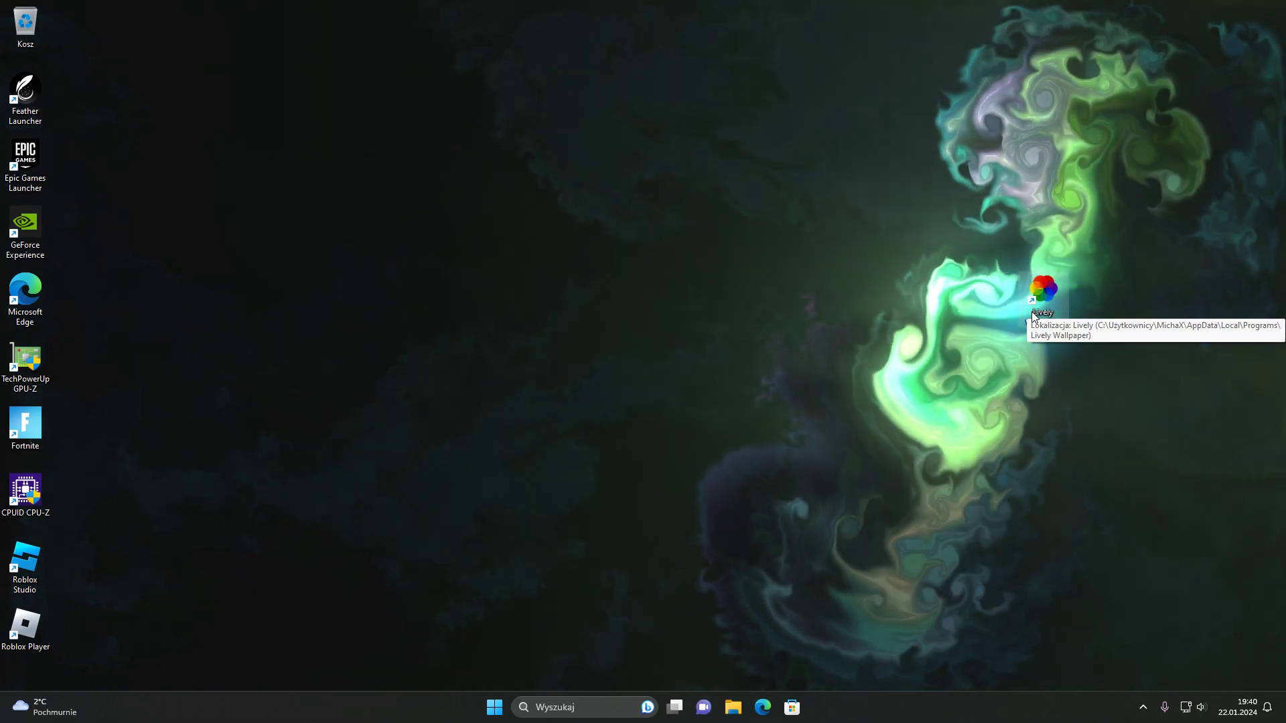
{"action": "left_click_drag", "start_coordinate": [1058, 306], "coordinate": [107, 35]}
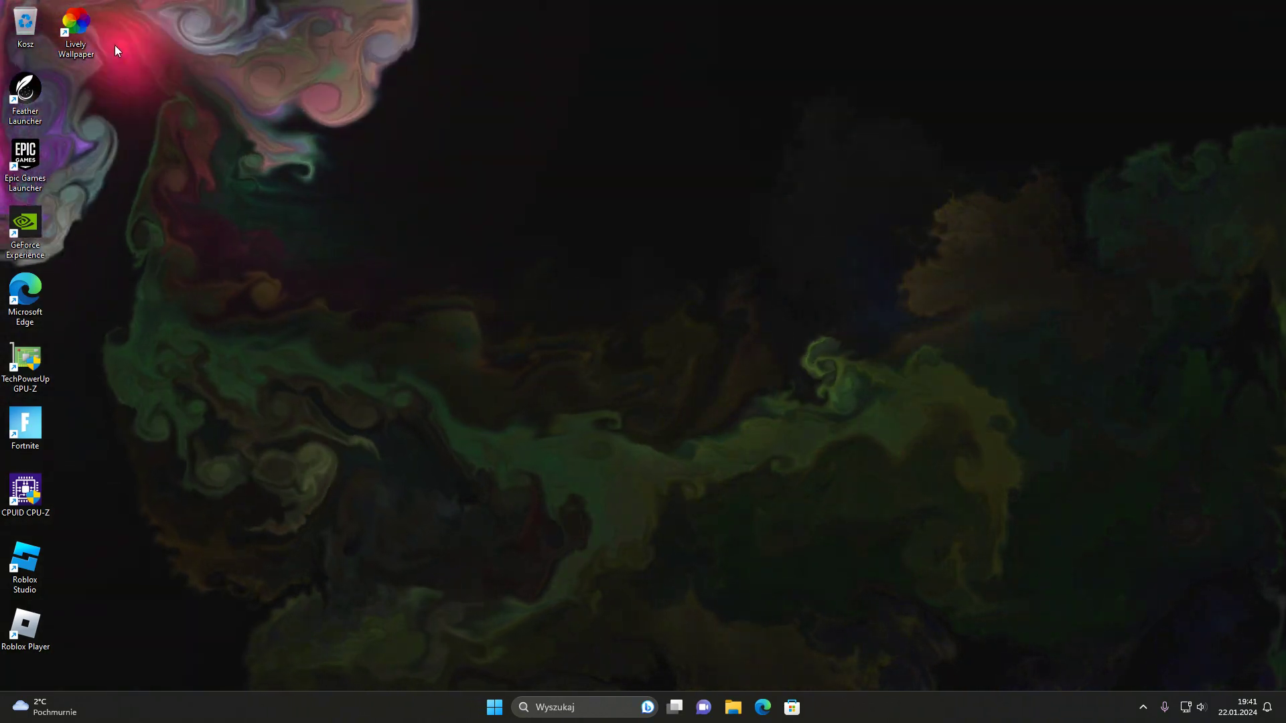
Step: Launch Lively Wallpaper, move its window fully into view, and look at the gallery before returning to the library
{"action": "left_click", "coordinate": [78, 39]}
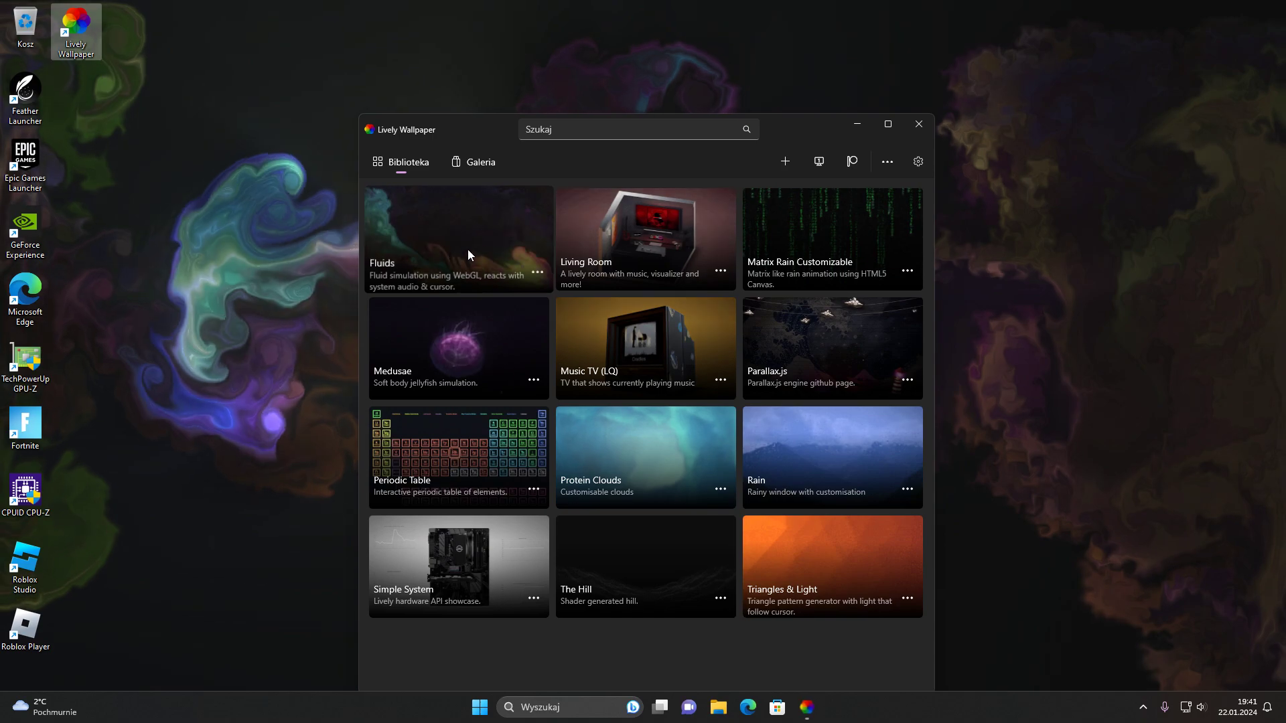
{"action": "left_click_drag", "start_coordinate": [789, 127], "coordinate": [731, 65]}
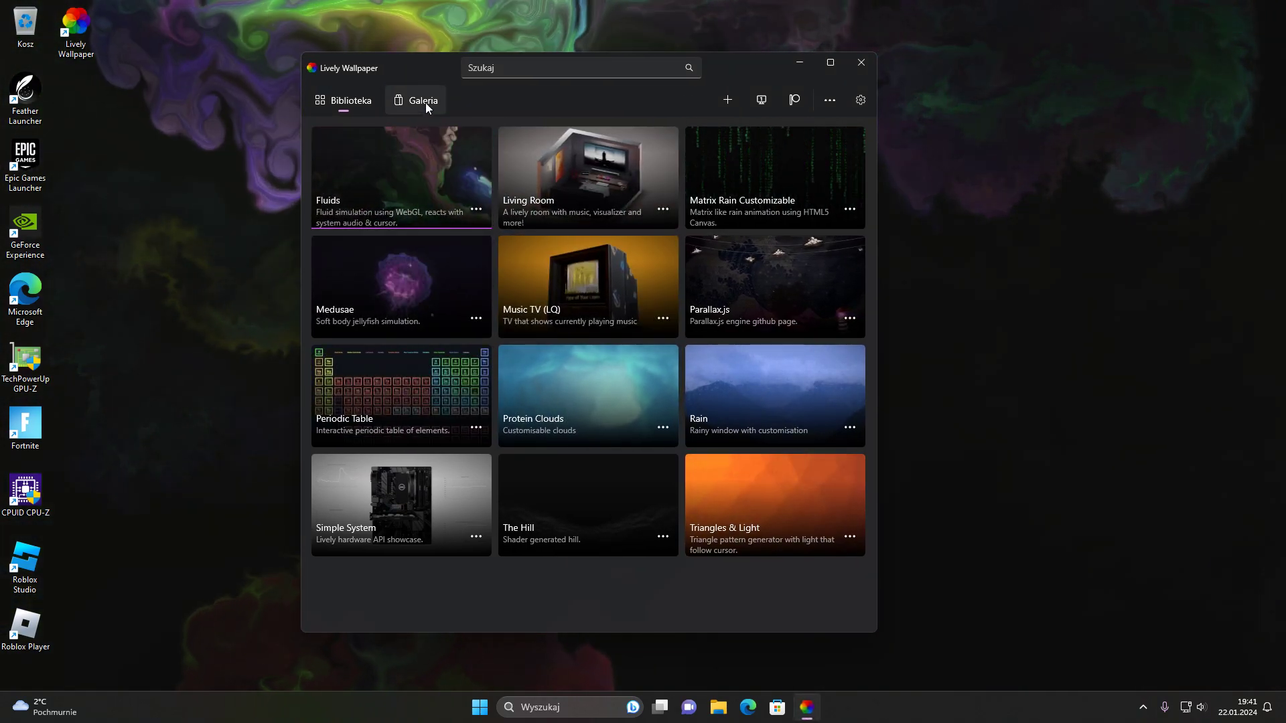
{"action": "left_click", "coordinate": [424, 102]}
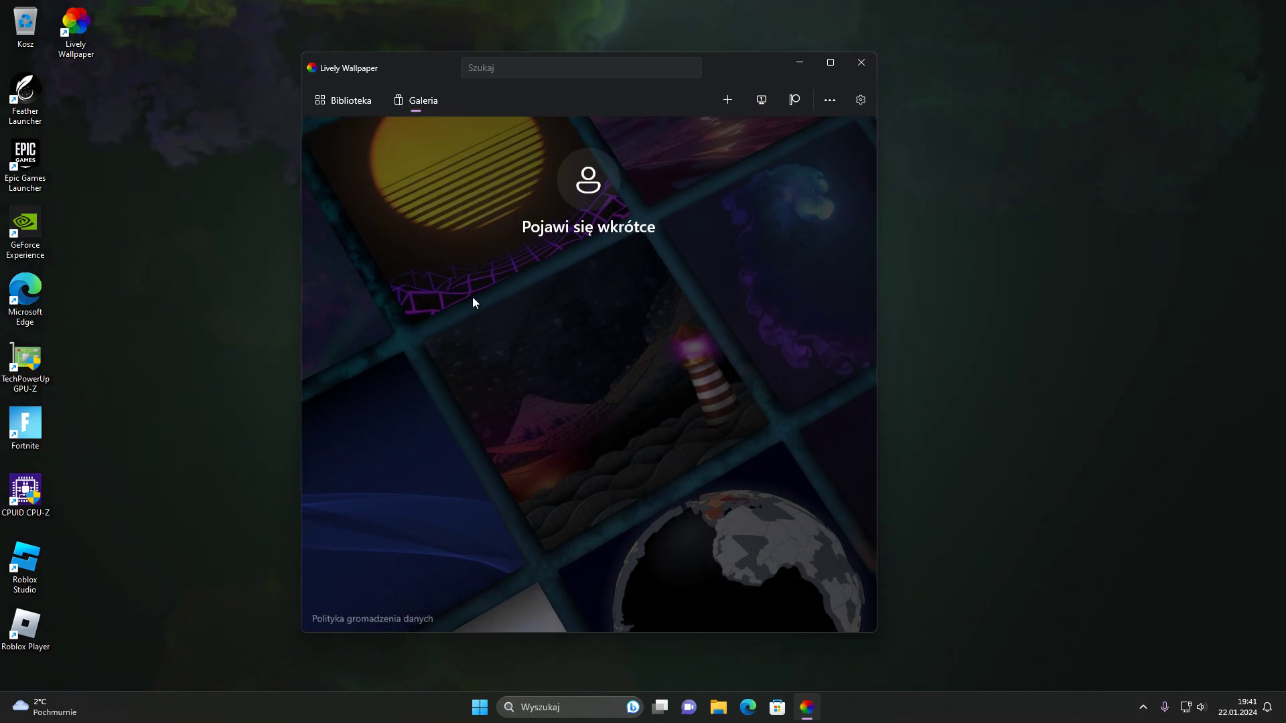
{"action": "left_click", "coordinate": [354, 95]}
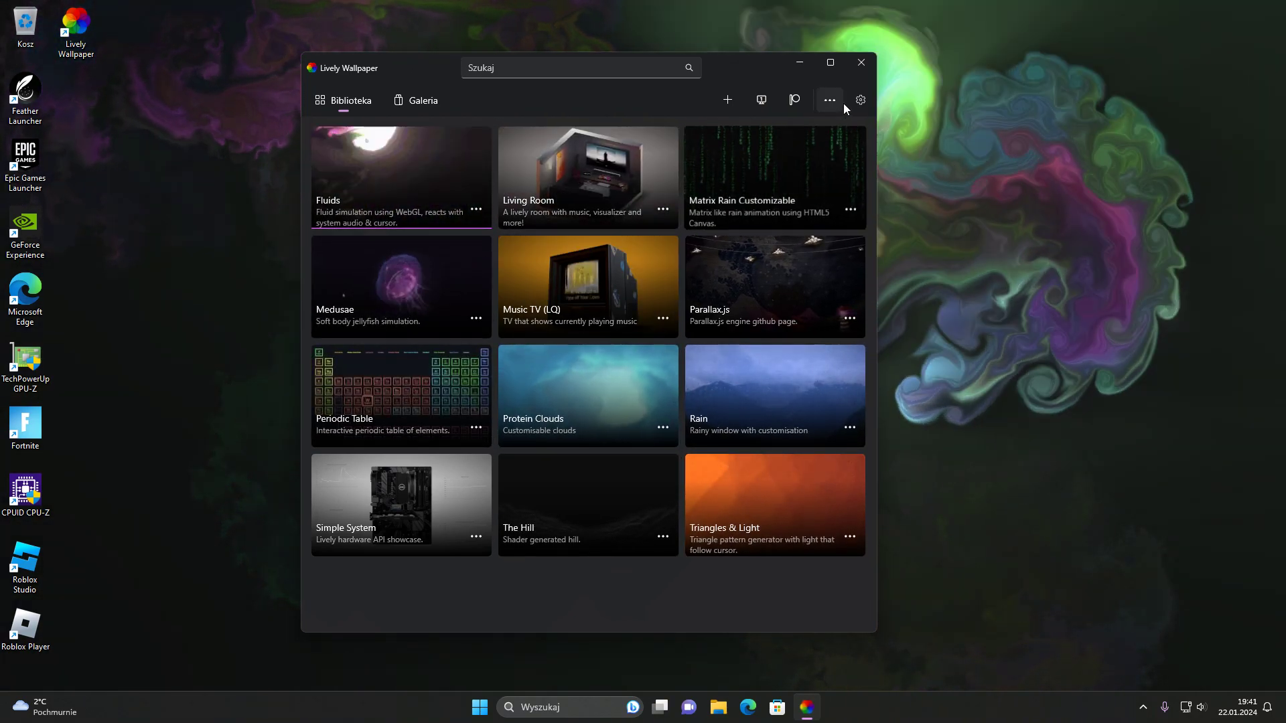
Step: Open the dialog for adding a wallpaper, review its file and URL sources, and close it without adding anything
{"action": "left_click", "coordinate": [838, 102]}
{"action": "left_click", "coordinate": [839, 102]}
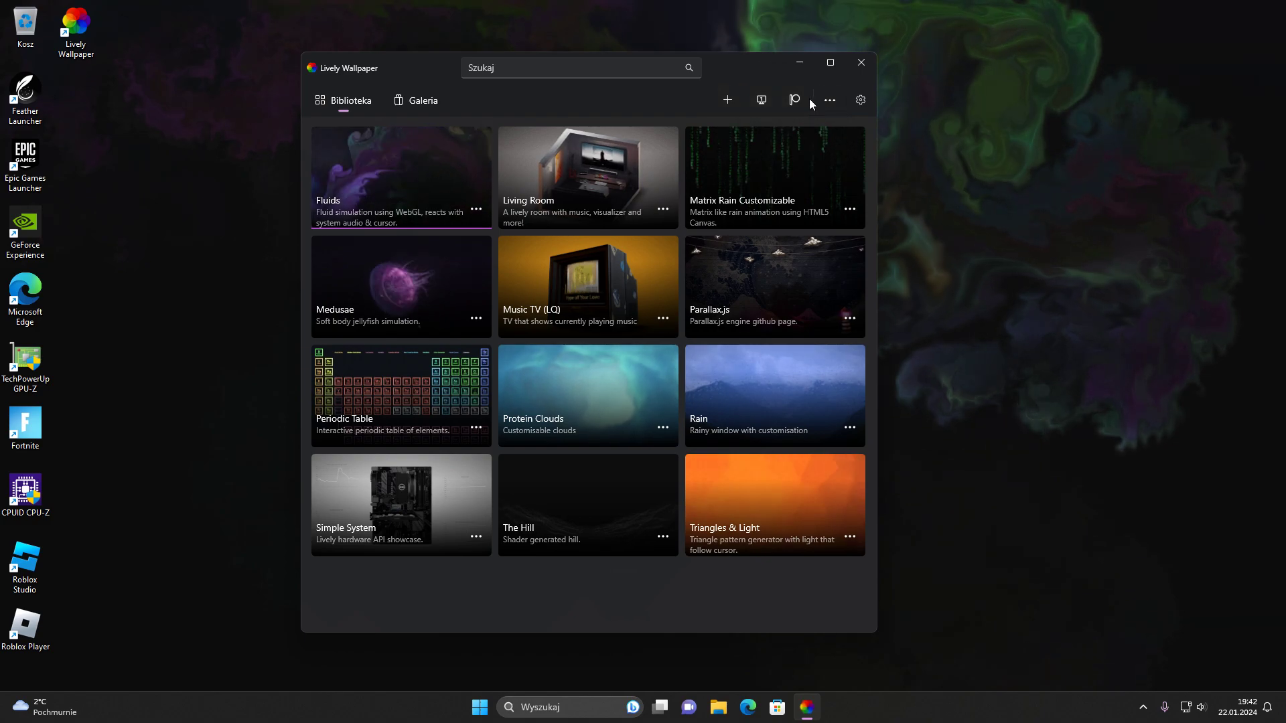
{"action": "left_click", "coordinate": [732, 102]}
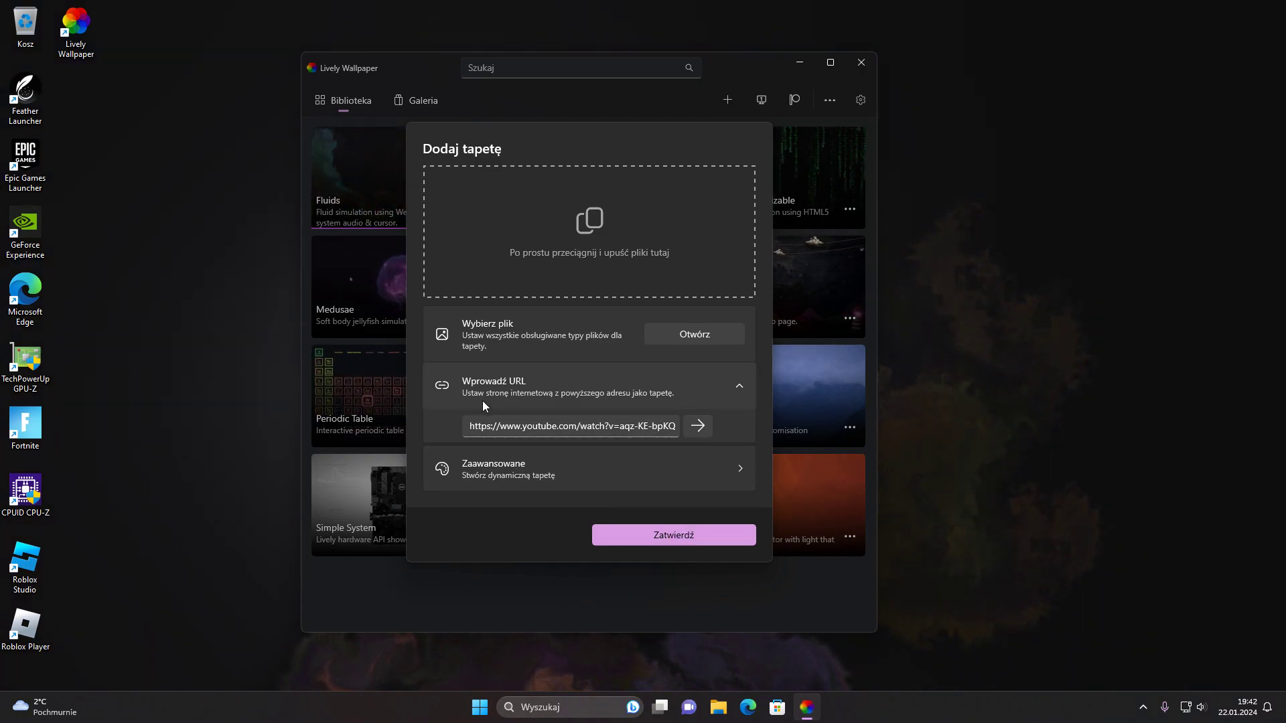
{"action": "key", "text": "Escape"}
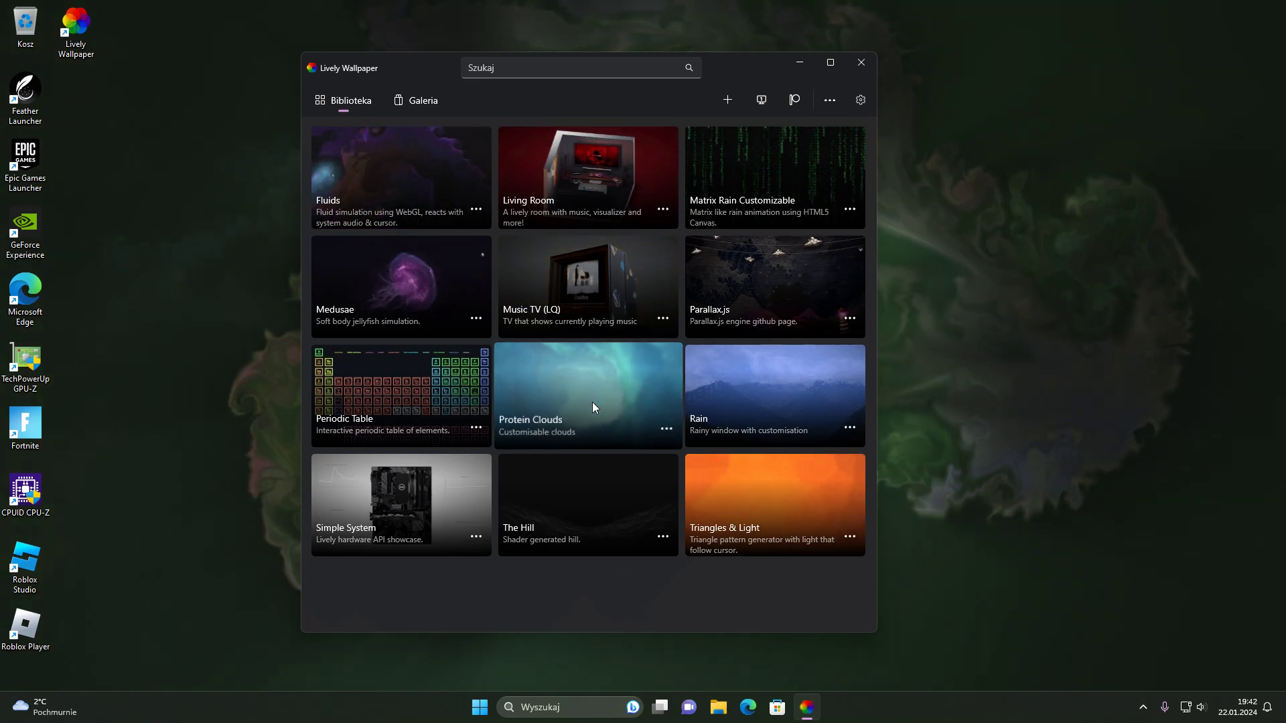
Step: Apply the Protein Clouds wallpaper and minimize the library window to view the desktop
{"action": "left_click", "coordinate": [592, 406]}
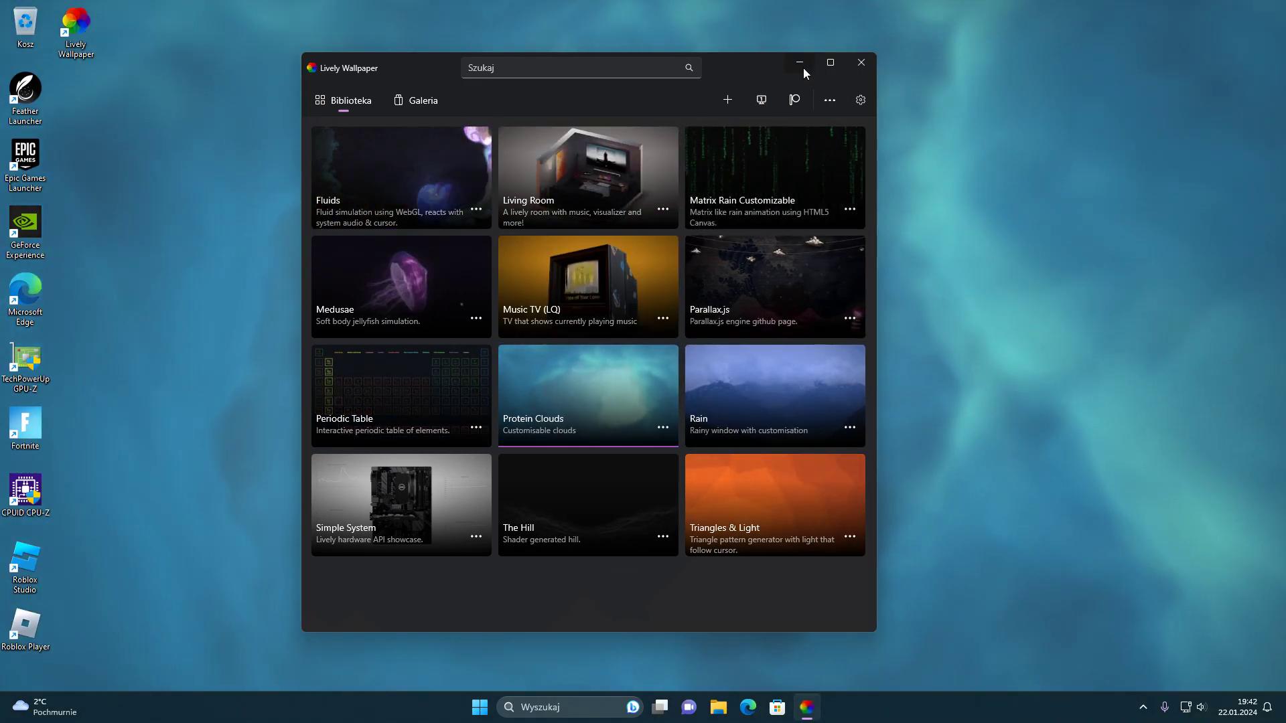
{"action": "left_click", "coordinate": [800, 63]}
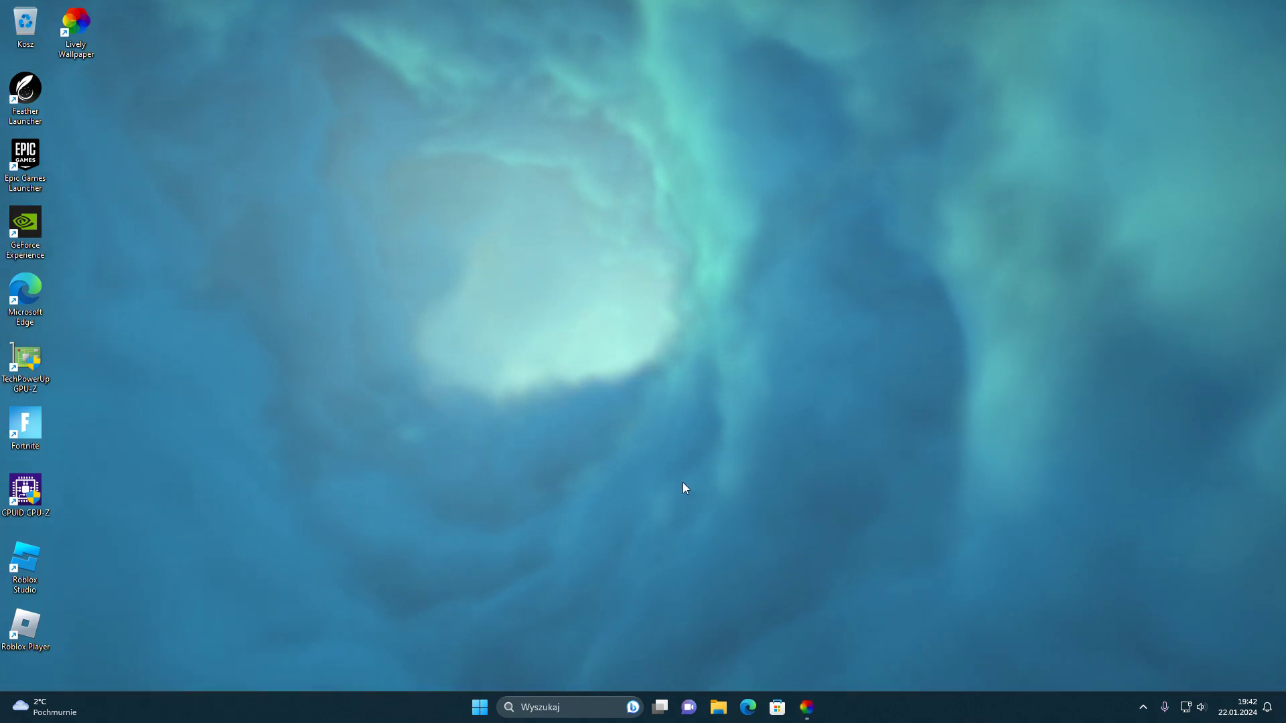
Step: Apply the Medusae wallpaper, minimize the library window and test how the jellyfish reacts to the pointer on the desktop
{"action": "left_click", "coordinate": [807, 707]}
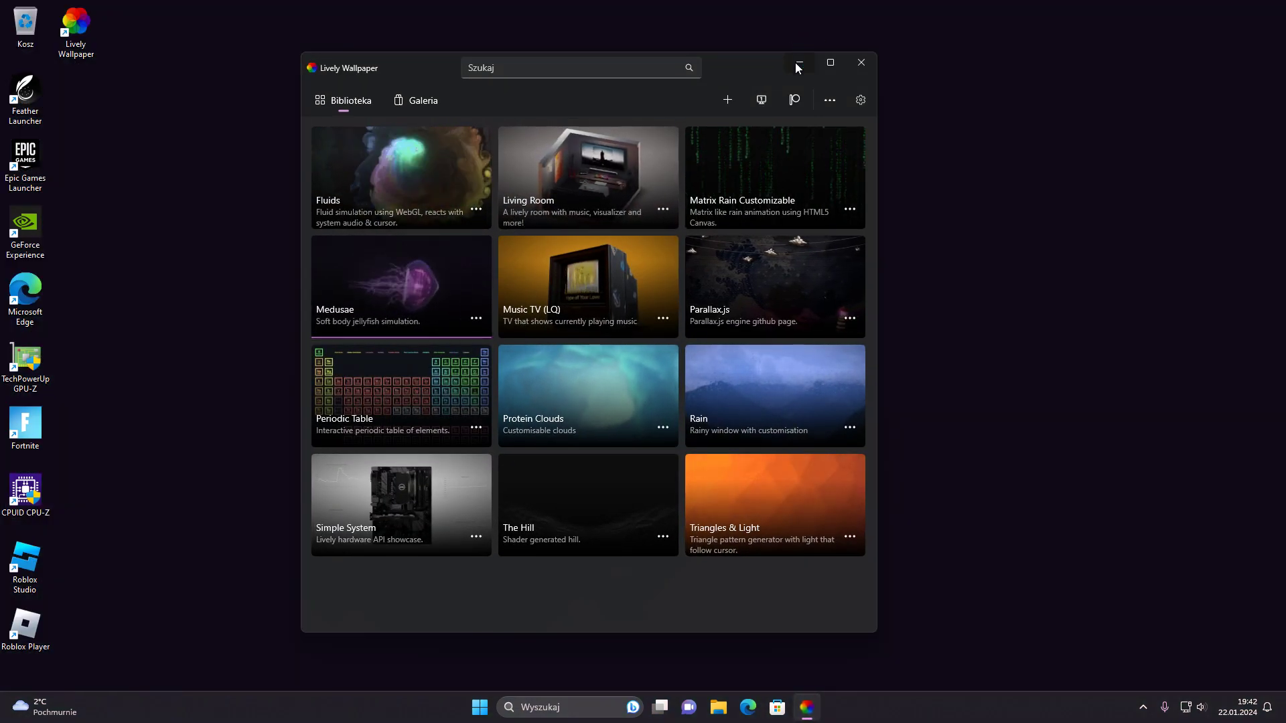
{"action": "left_click", "coordinate": [799, 62]}
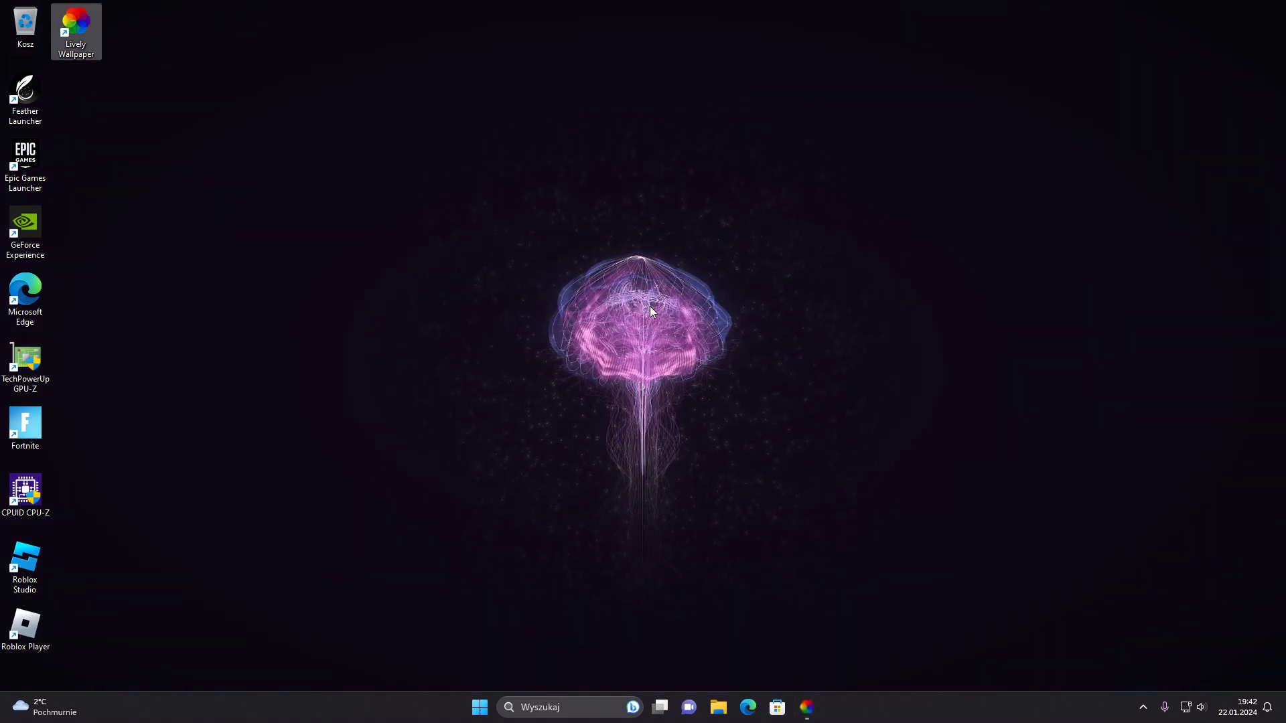
{"action": "mouse_move", "coordinate": [580, 328]}
{"action": "left_mouse_down"}
{"action": "mouse_move", "coordinate": [913, 383]}
{"action": "mouse_move", "coordinate": [585, 324]}
{"action": "left_mouse_up"}
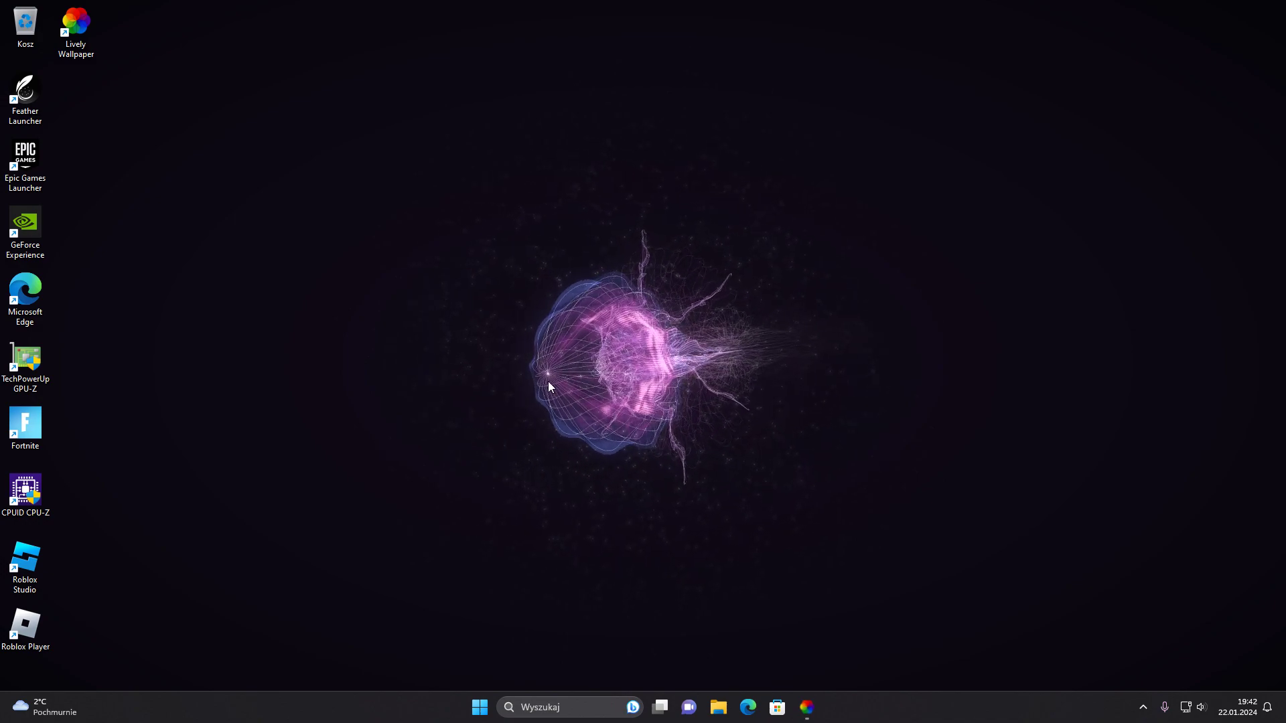
{"action": "left_click_drag", "start_coordinate": [608, 349], "coordinate": [756, 111]}
{"action": "left_click_drag", "start_coordinate": [592, 266], "coordinate": [769, 381]}
{"action": "right_click", "coordinate": [489, 332]}
{"action": "left_click", "coordinate": [692, 379]}
{"action": "left_click_drag", "start_coordinate": [770, 316], "coordinate": [359, 372]}
{"action": "left_click_drag", "start_coordinate": [640, 305], "coordinate": [660, 95]}
Step: Reopen the wallpaper library, apply the Periodic Table wallpaper and minimize the window
{"action": "left_click", "coordinate": [812, 709]}
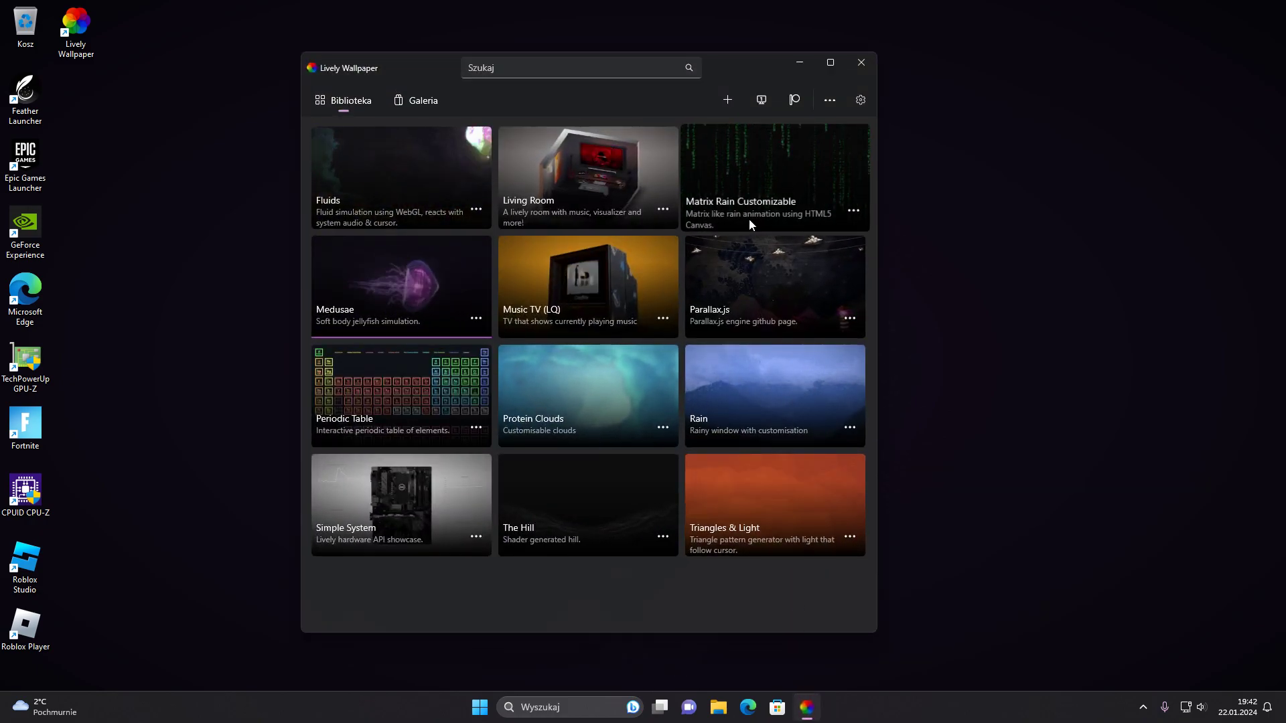
{"action": "left_click", "coordinate": [423, 394]}
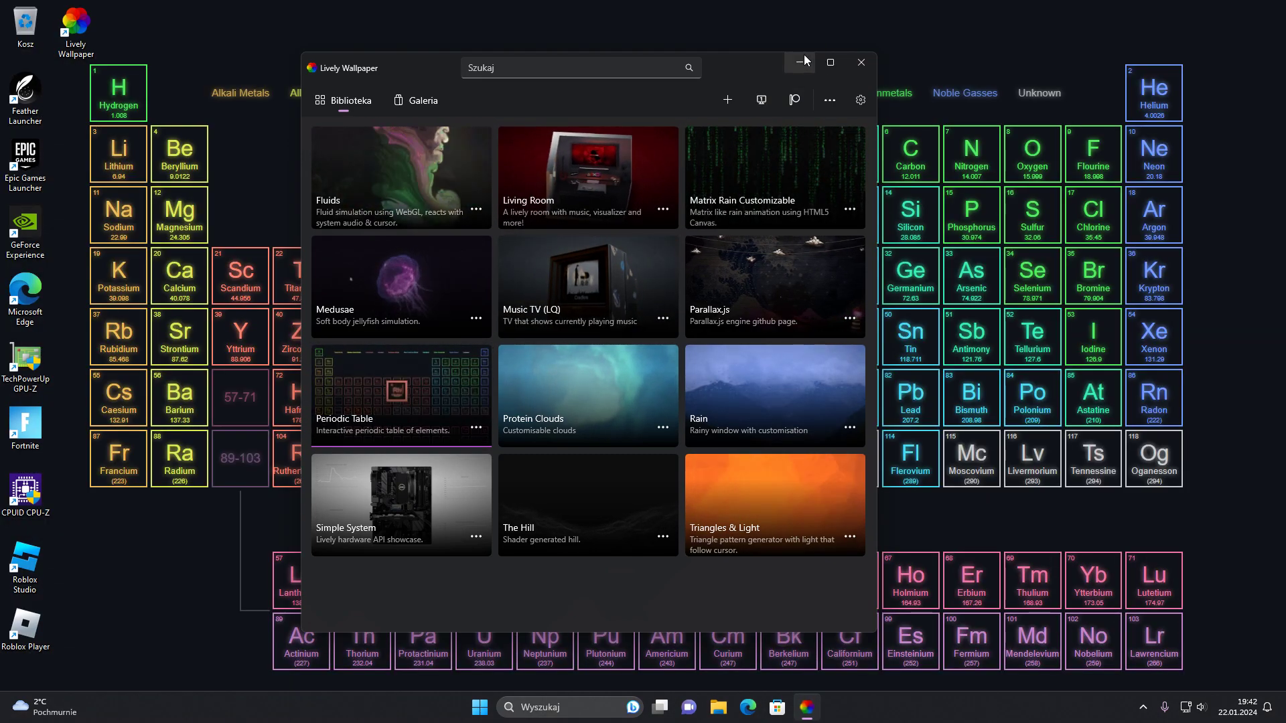
{"action": "left_click", "coordinate": [799, 63]}
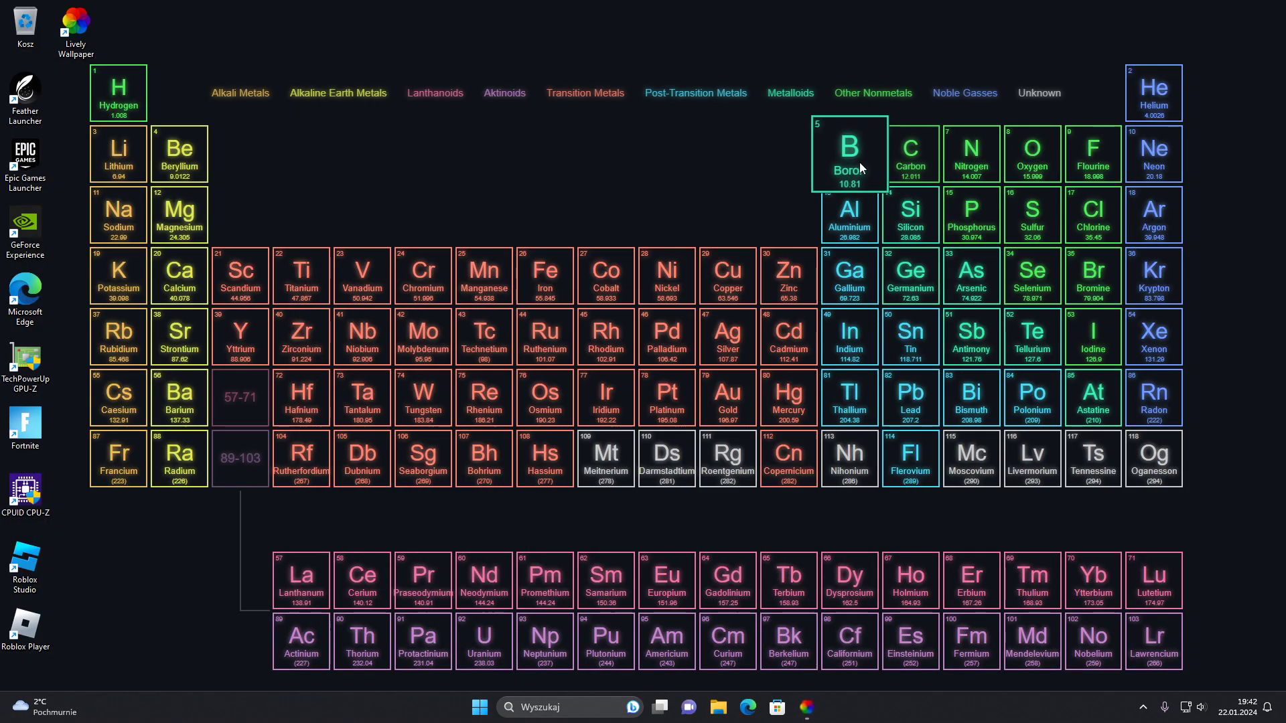
Step: Try out the interactive Periodic Table wallpaper by opening element details such as Titanium and testing the category labels
{"action": "left_click", "coordinate": [847, 145]}
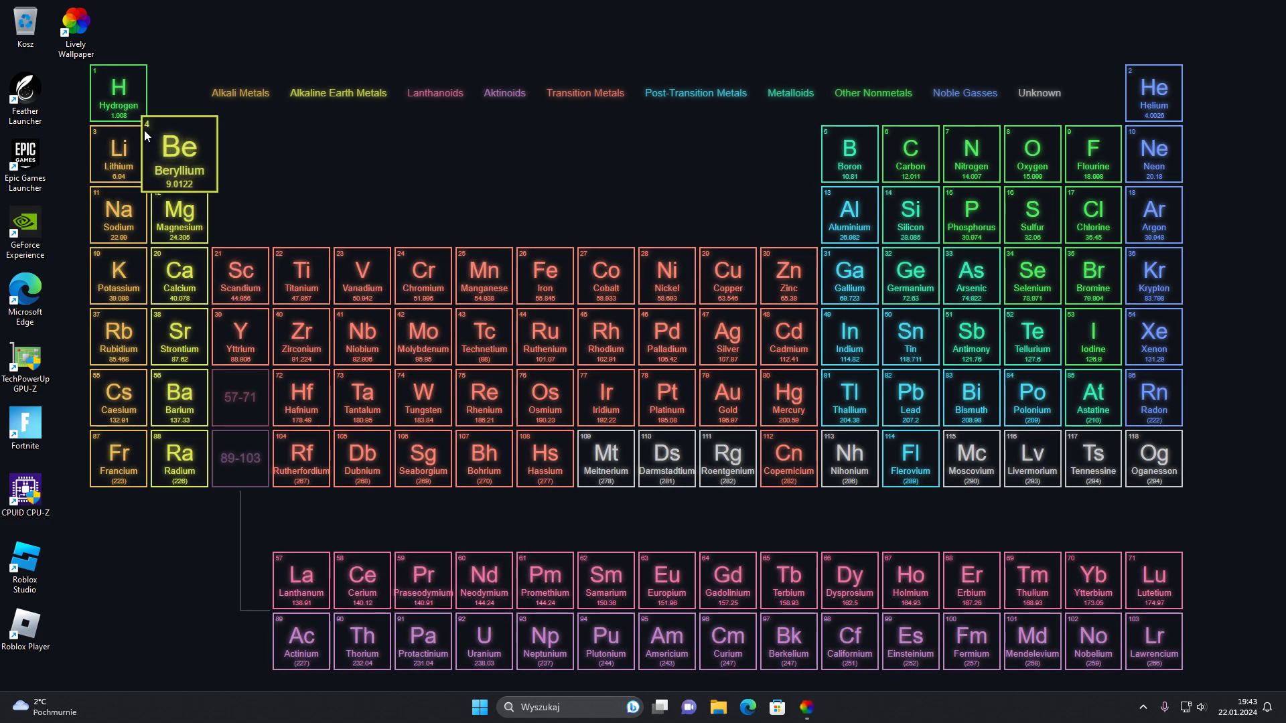
{"action": "left_click", "coordinate": [1035, 91]}
{"action": "left_click", "coordinate": [977, 94]}
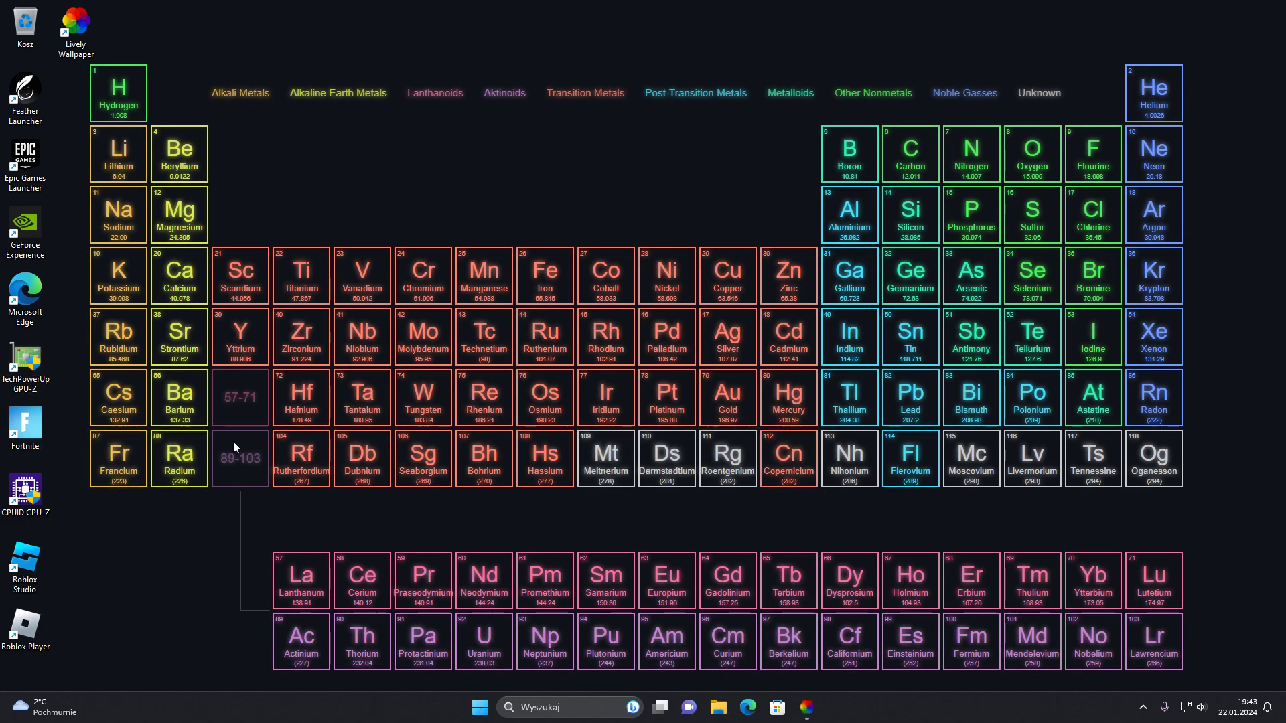
{"action": "left_click", "coordinate": [302, 273]}
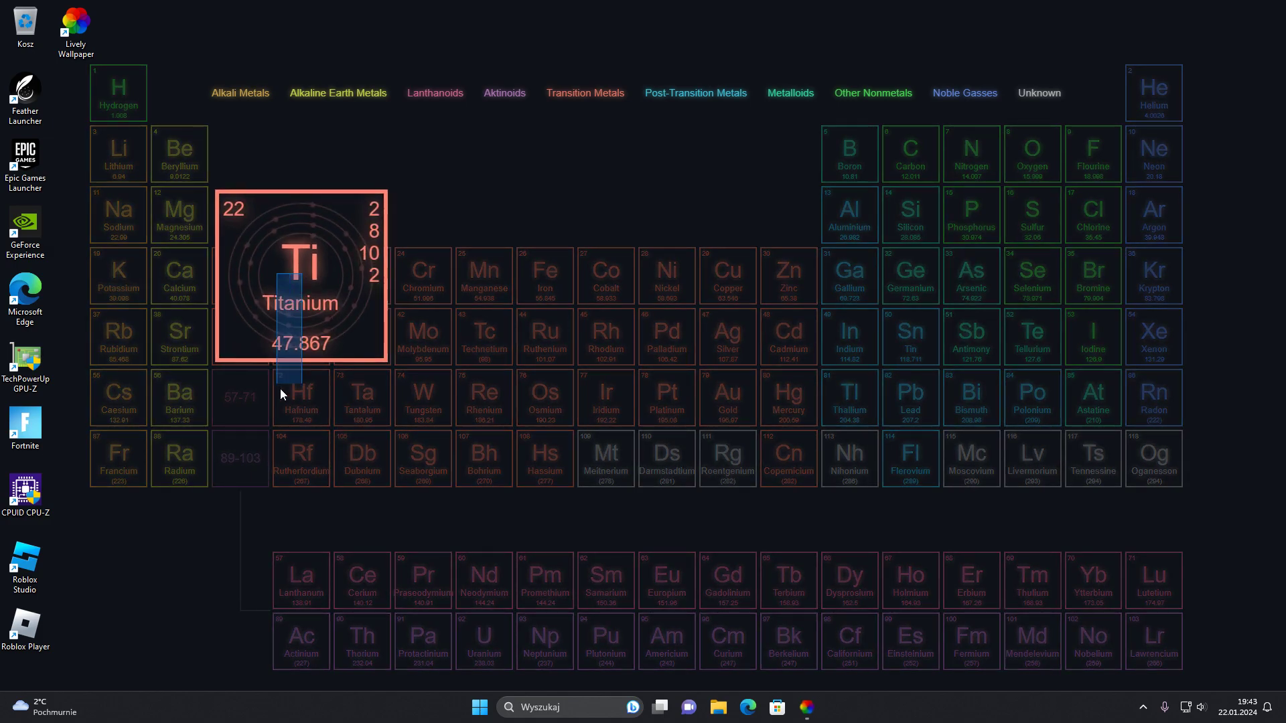
{"action": "left_click", "coordinate": [982, 387]}
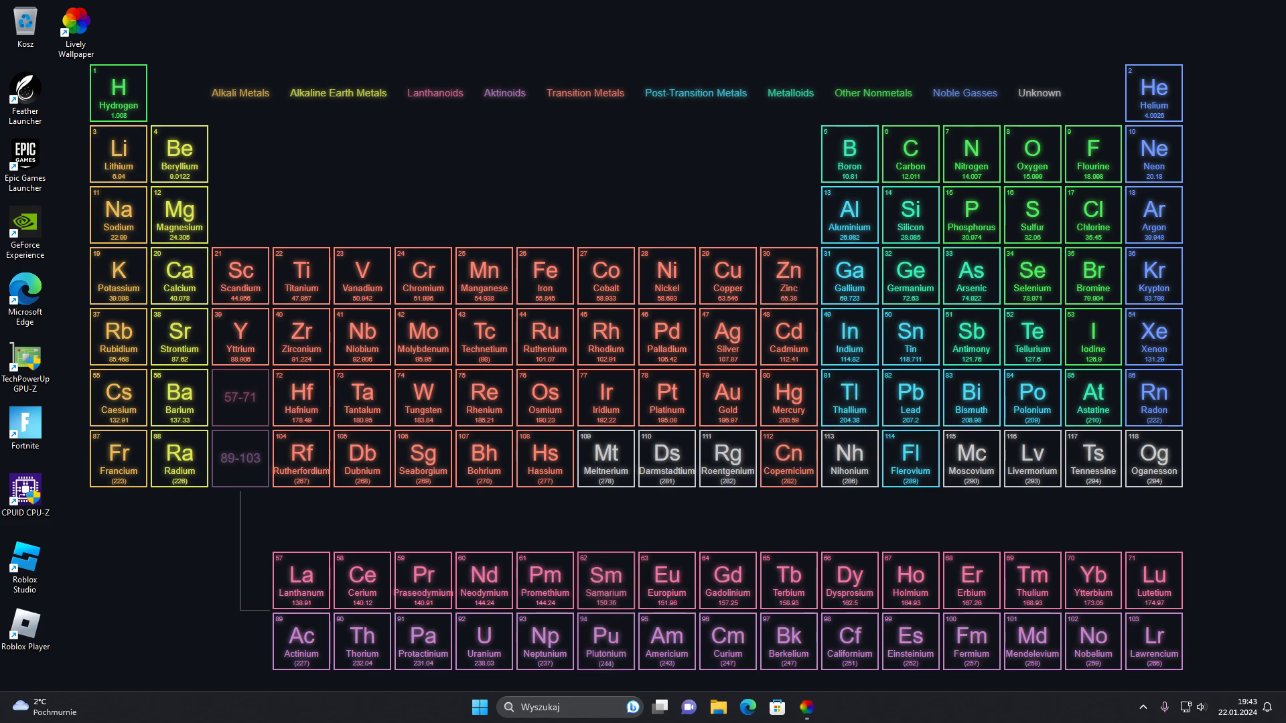
Step: Reopen the wallpaper library, apply The Hill wallpaper and minimize the window to view the desktop
{"action": "left_click", "coordinate": [807, 708]}
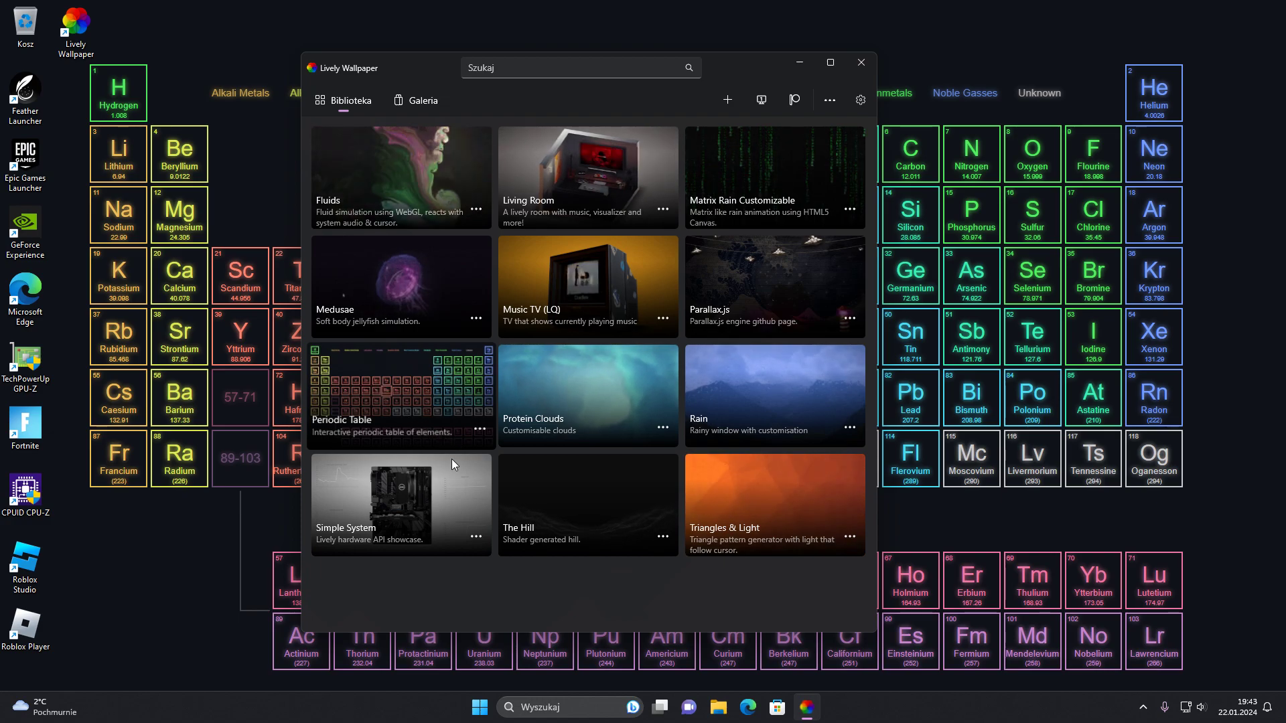
{"action": "left_click", "coordinate": [584, 524]}
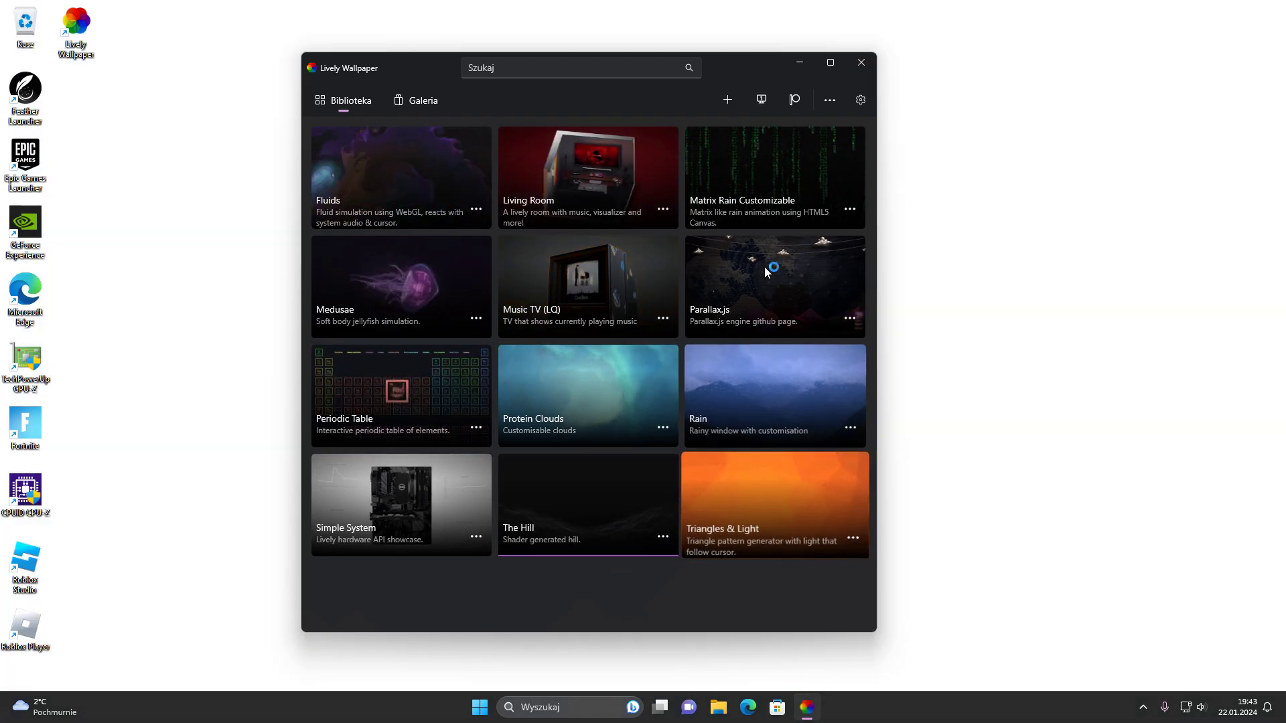
{"action": "left_click", "coordinate": [793, 65]}
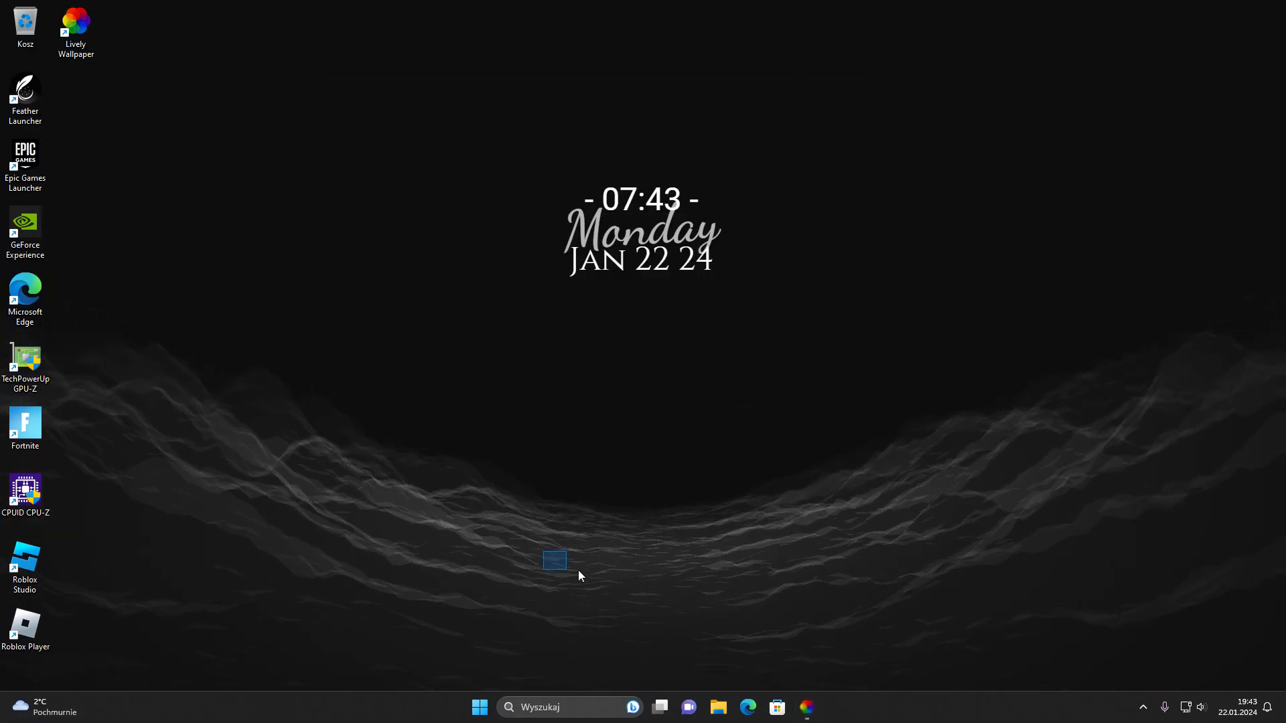
Step: Reopen the wallpaper library, apply the Triangles & Light wallpaper, minimize the window and test how the light follows the pointer on the desktop
{"action": "left_click_drag", "start_coordinate": [527, 194], "coordinate": [885, 367]}
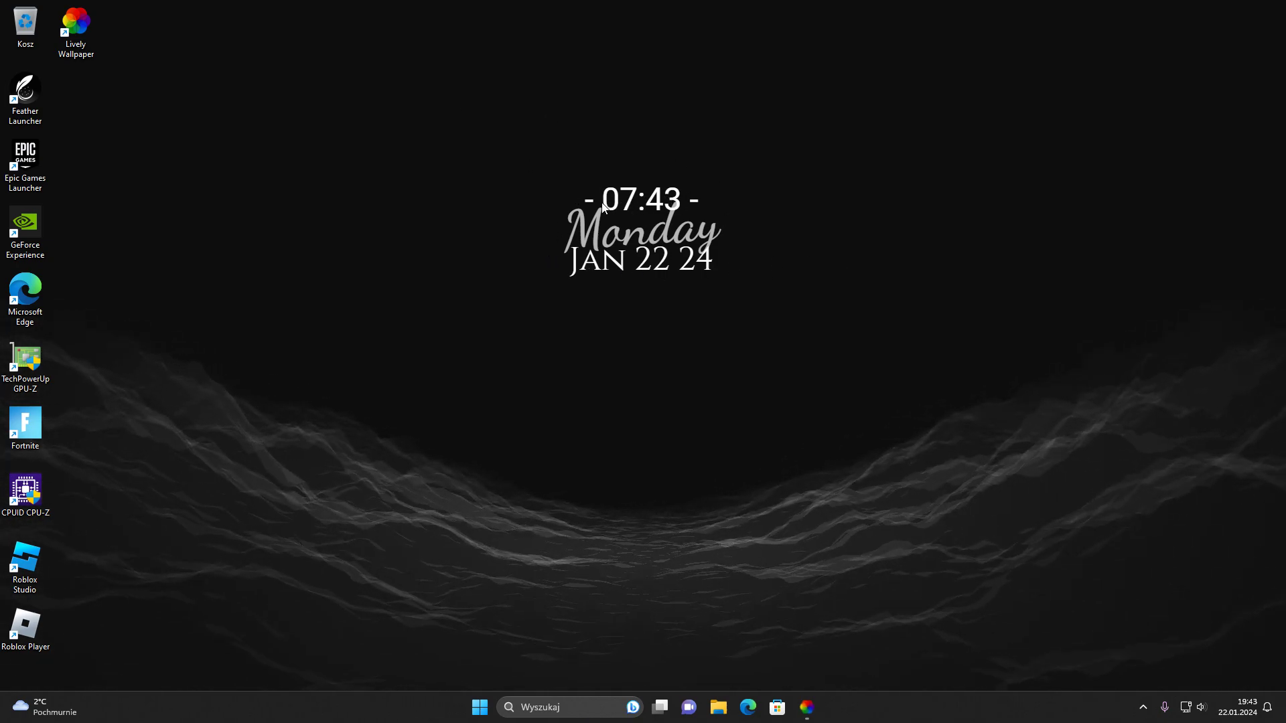
{"action": "left_click", "coordinate": [819, 708]}
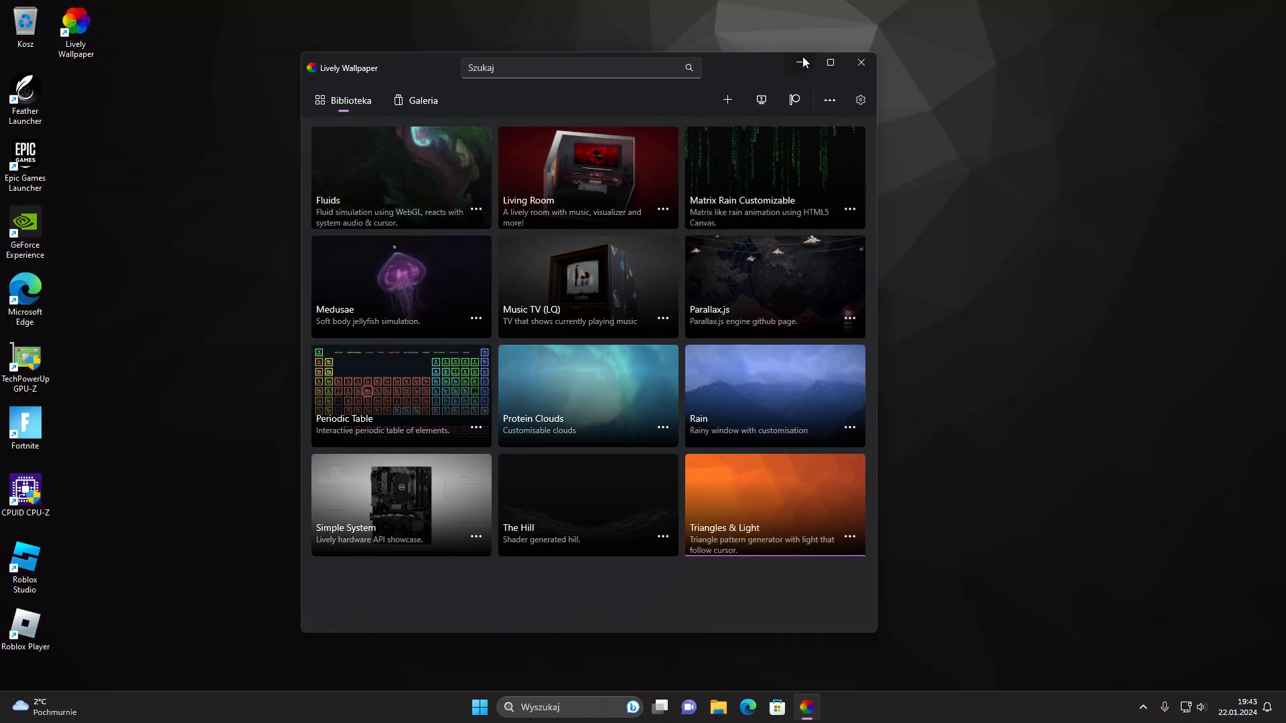
{"action": "left_click", "coordinate": [801, 59]}
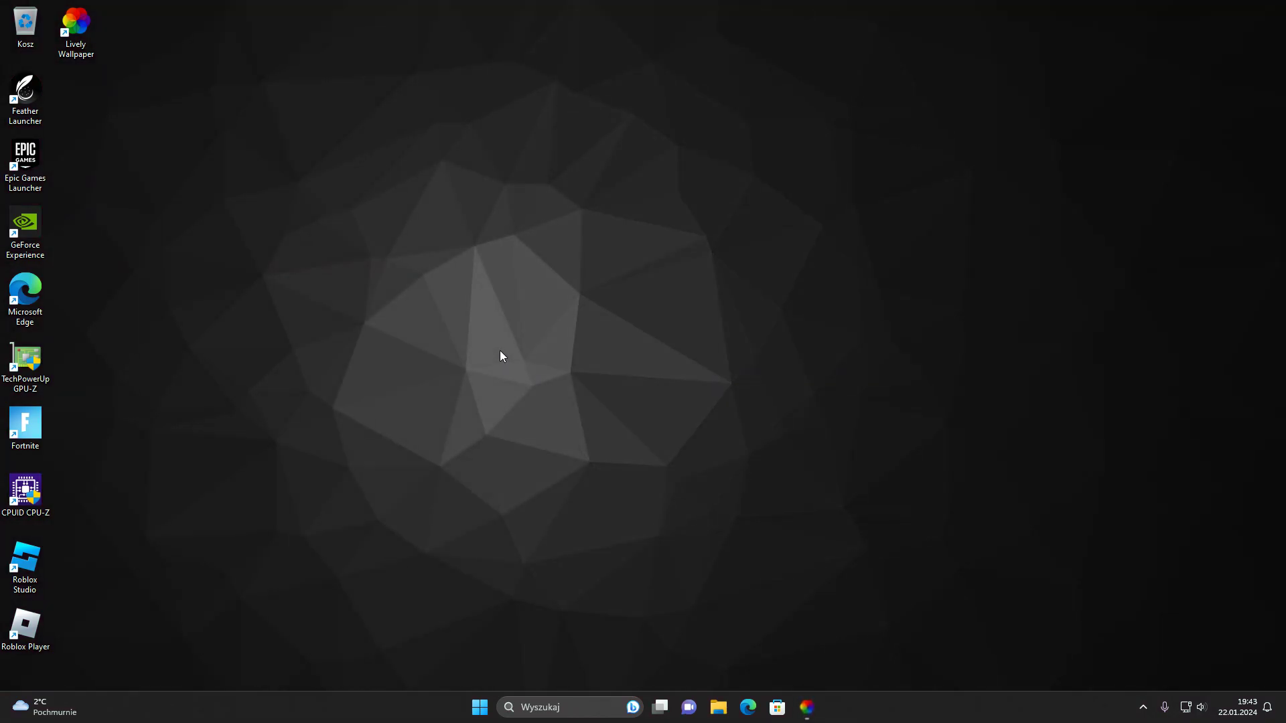
{"action": "right_click", "coordinate": [500, 351]}
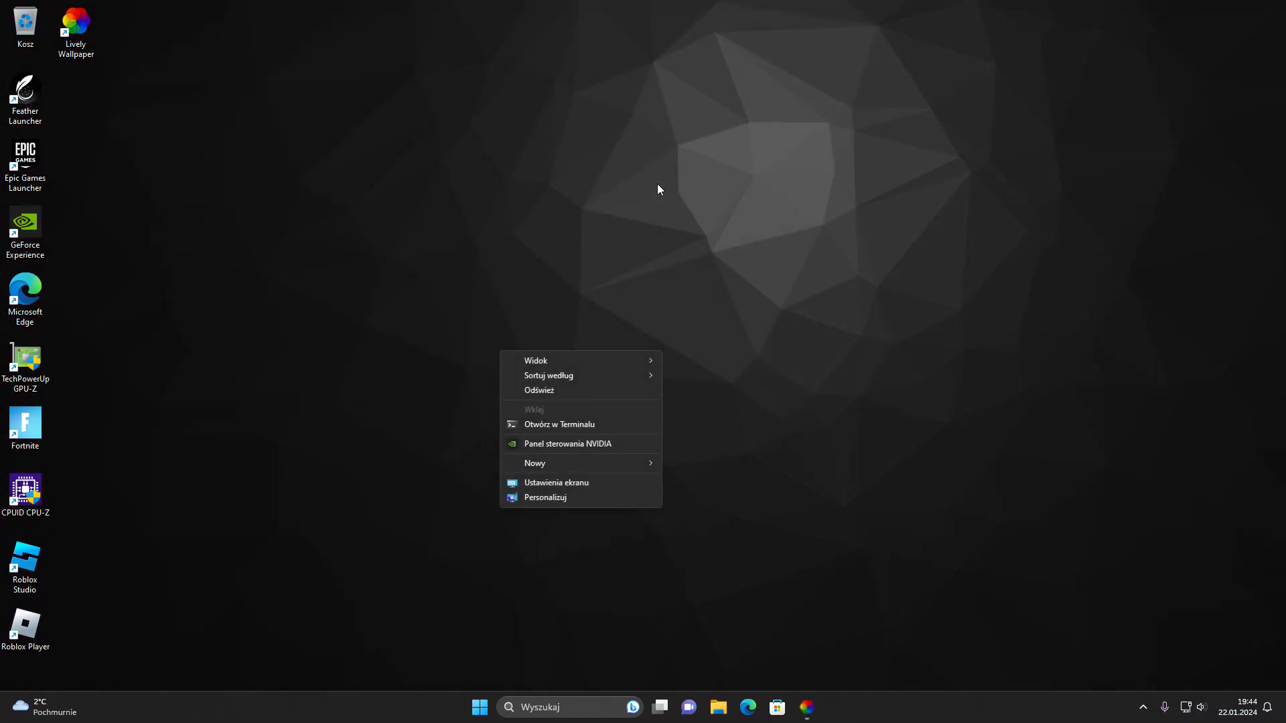
{"action": "left_click", "coordinate": [657, 184]}
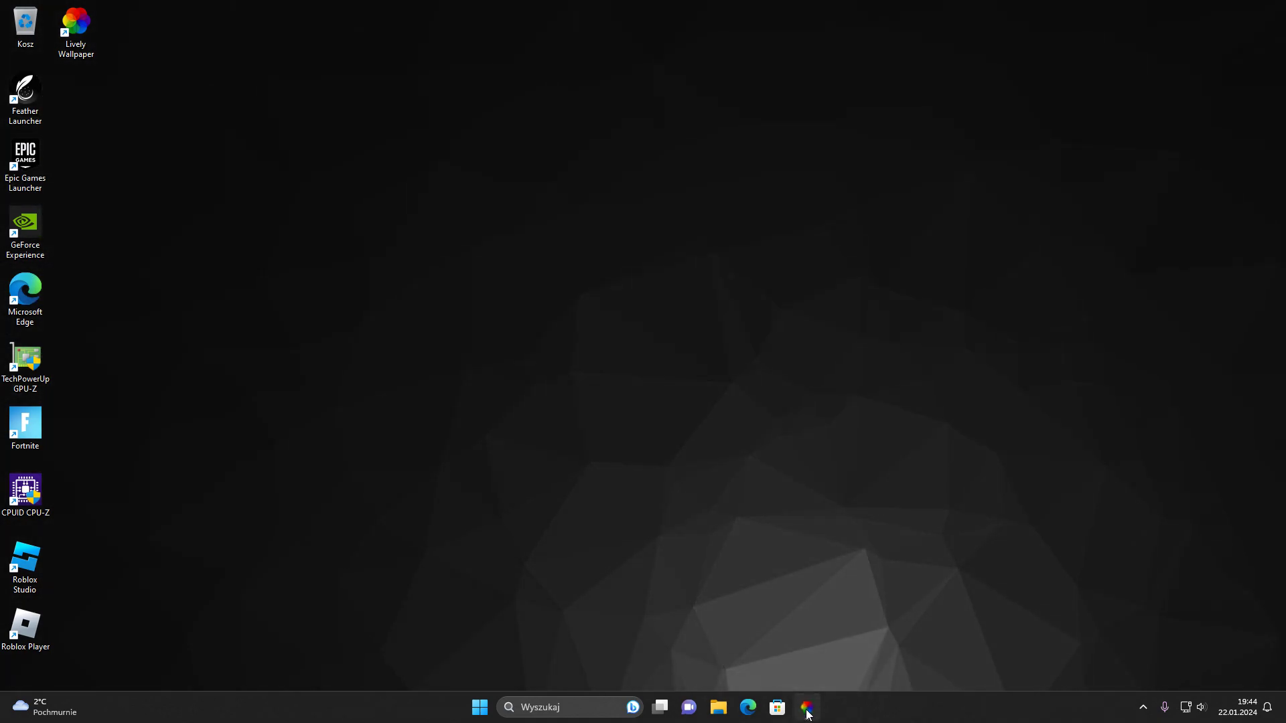
Step: Reopen the wallpaper library, try the Fluids wallpaper, switch to Matrix Rain Customizable and minimize the window to view the desktop
{"action": "left_click", "coordinate": [807, 709]}
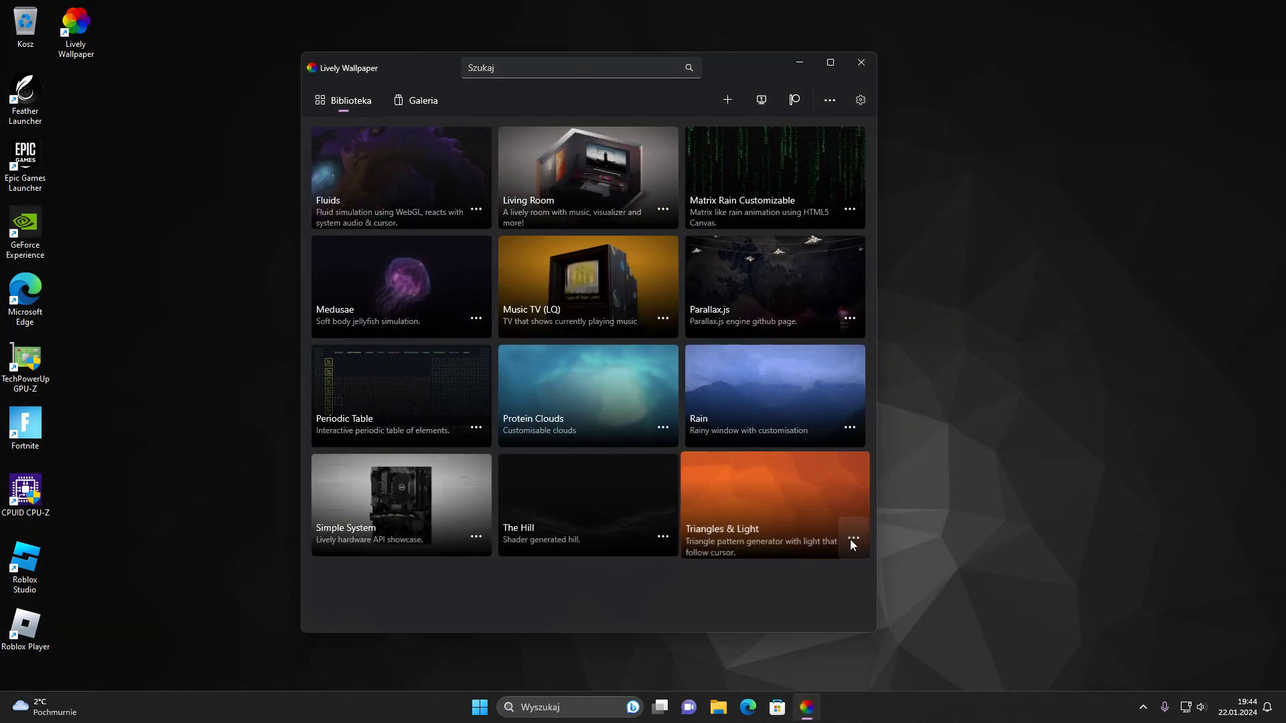
{"action": "left_click", "coordinate": [852, 539]}
{"action": "left_click", "coordinate": [790, 614]}
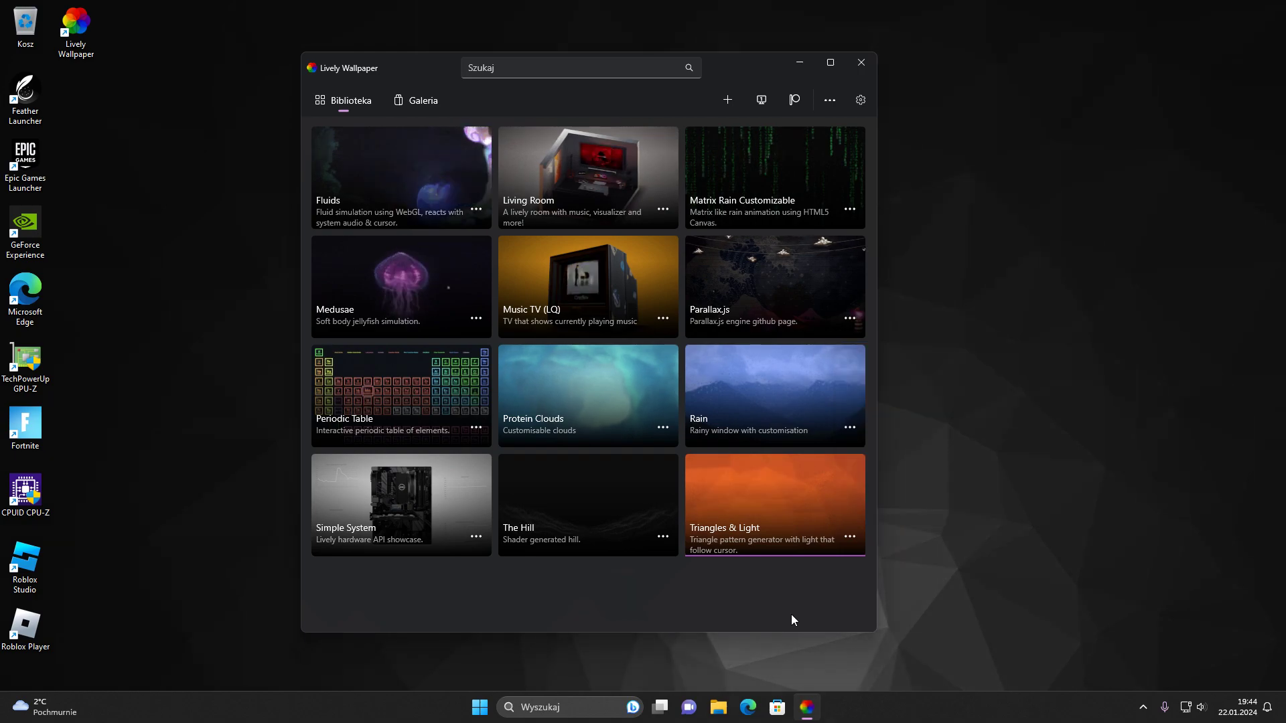
{"action": "left_click", "coordinate": [385, 179]}
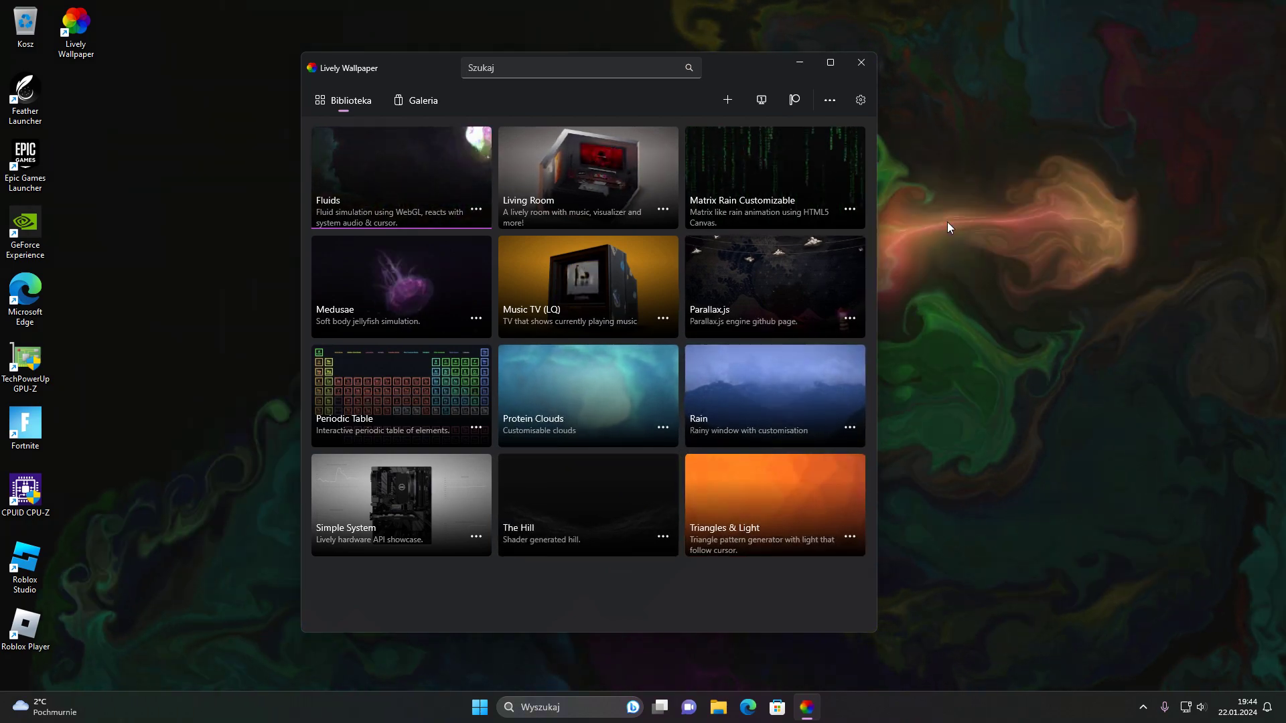
{"action": "left_click", "coordinate": [763, 194]}
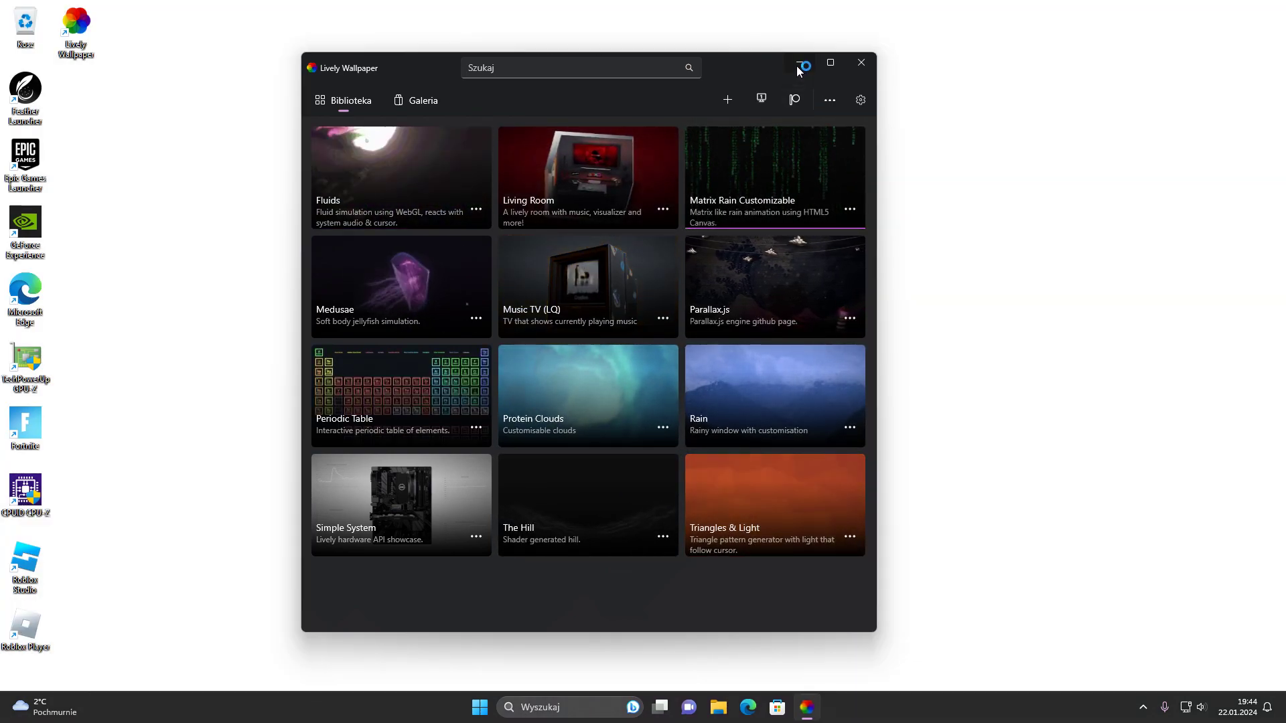
{"action": "left_click", "coordinate": [800, 64]}
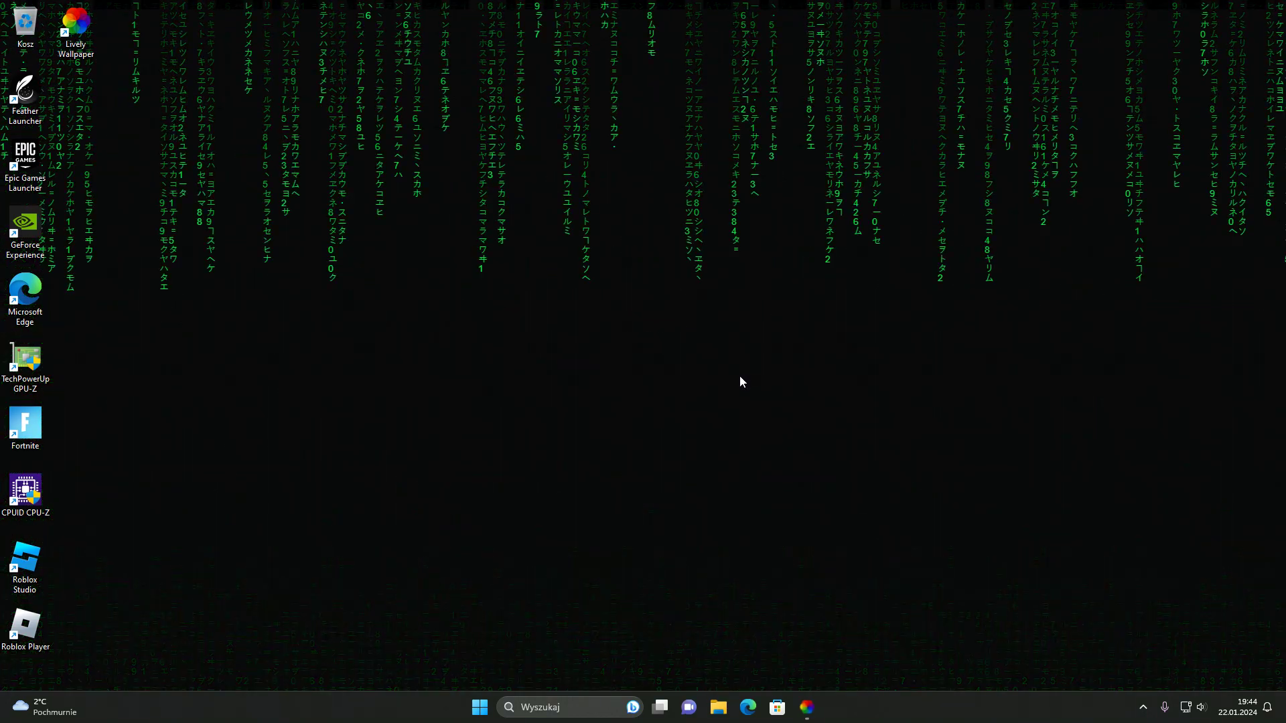
Step: Reopen the wallpaper library, move its window aside, apply the Fluids wallpaper and open its customization settings
{"action": "left_click", "coordinate": [810, 711]}
{"action": "left_click_drag", "start_coordinate": [740, 71], "coordinate": [995, 110]}
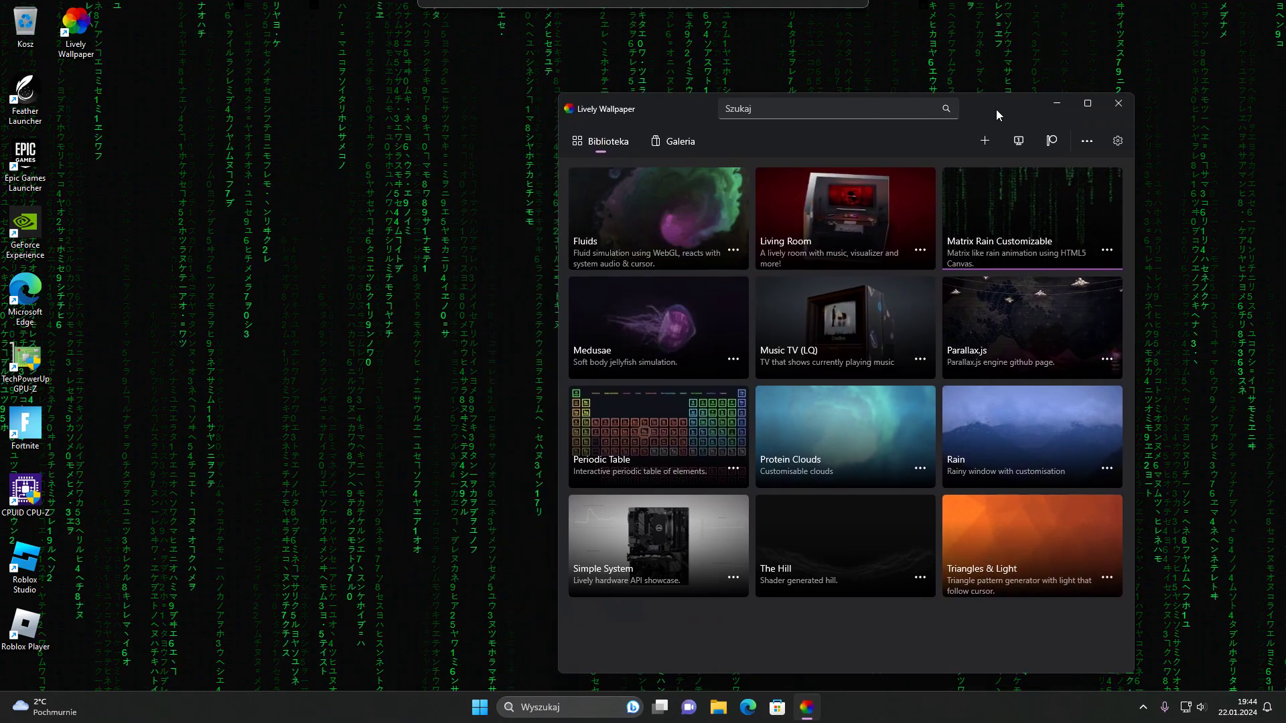
{"action": "left_click", "coordinate": [691, 231]}
{"action": "left_click", "coordinate": [742, 248]}
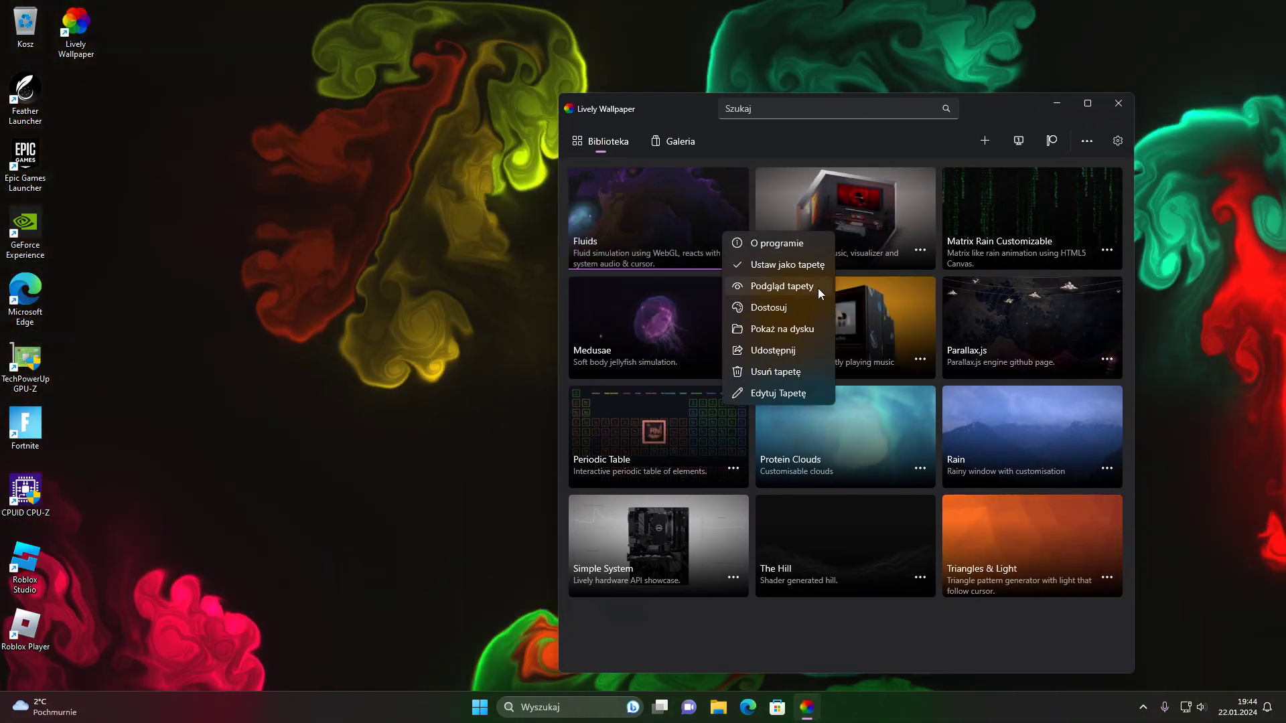
{"action": "left_click", "coordinate": [774, 304]}
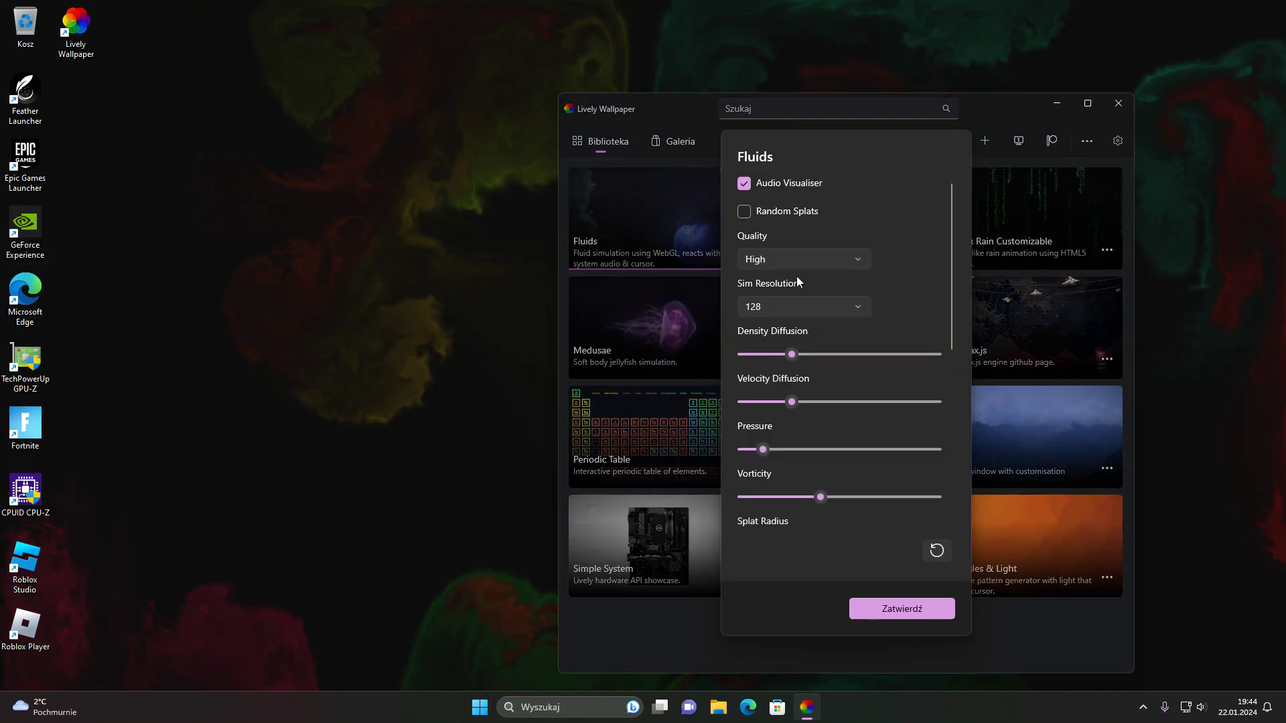
Step: Set the Fluids background color to bright red, confirm the customization and minimize the library window to view the desktop
{"action": "scroll", "coordinate": [916, 377], "scroll_direction": "down", "scroll_amount": 10}
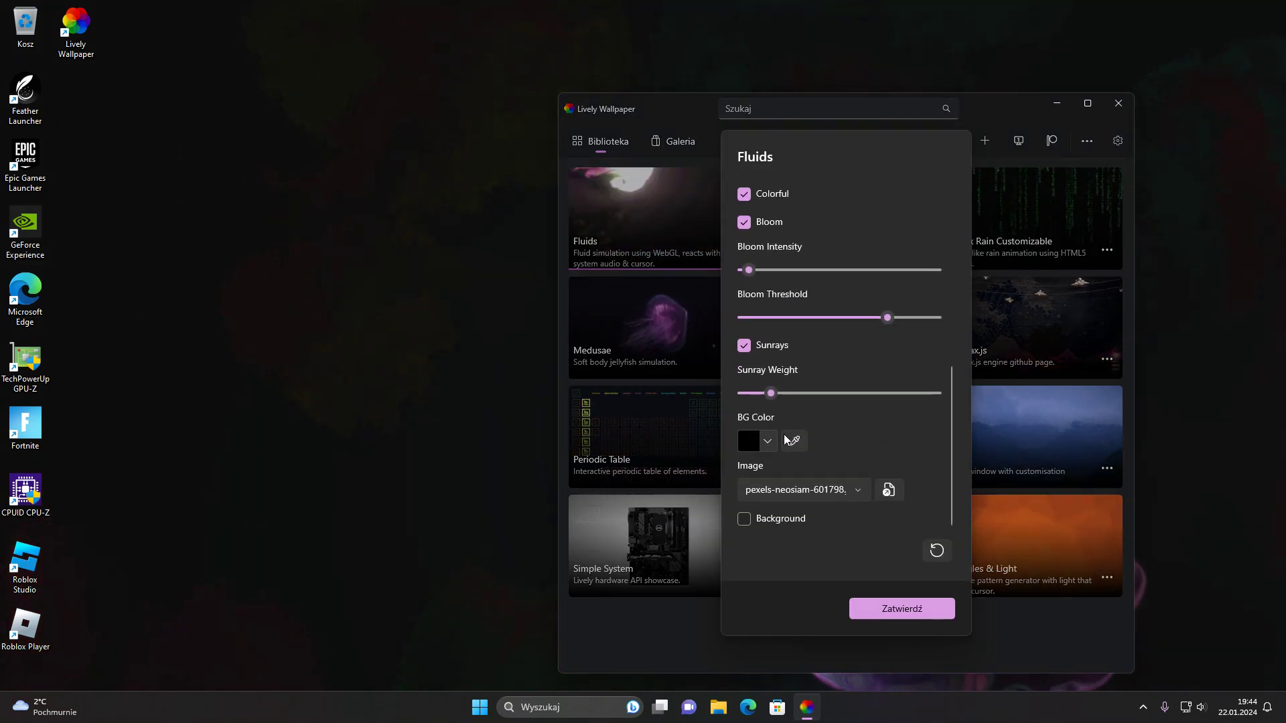
{"action": "scroll", "coordinate": [876, 423], "scroll_direction": "up", "scroll_amount": 6}
{"action": "scroll", "coordinate": [877, 429], "scroll_direction": "down", "scroll_amount": 6}
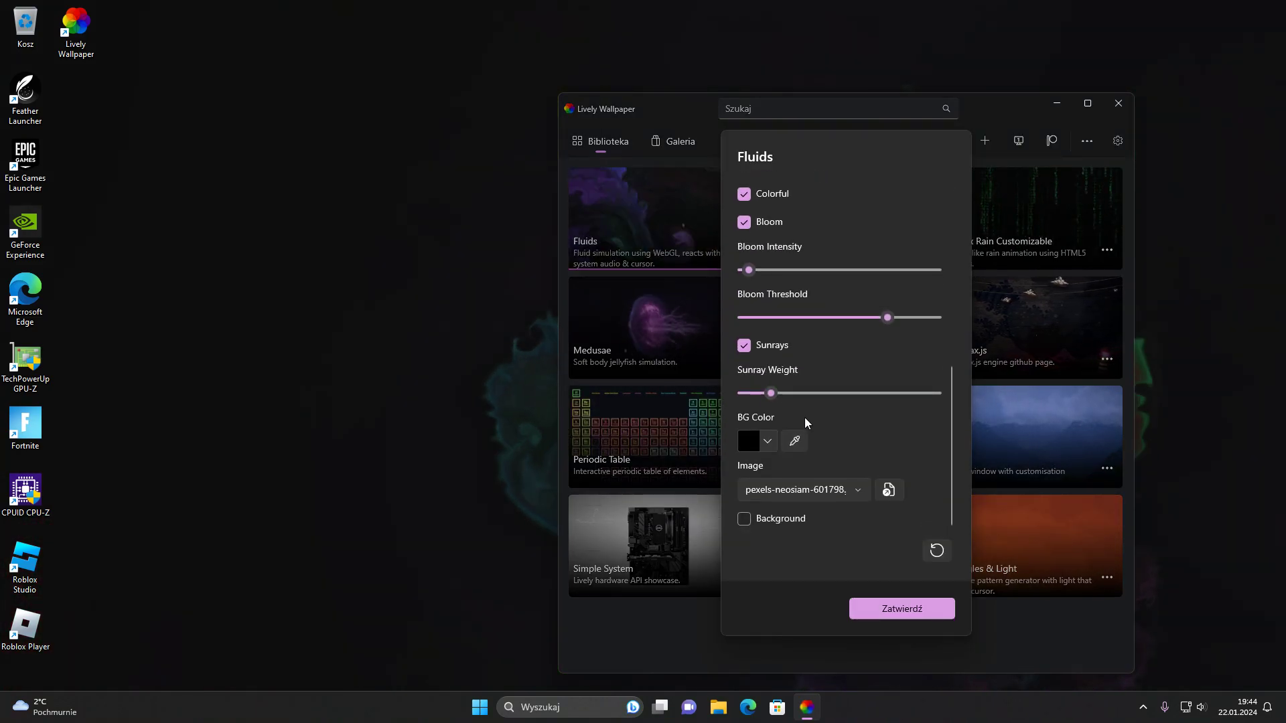
{"action": "left_click", "coordinate": [767, 442]}
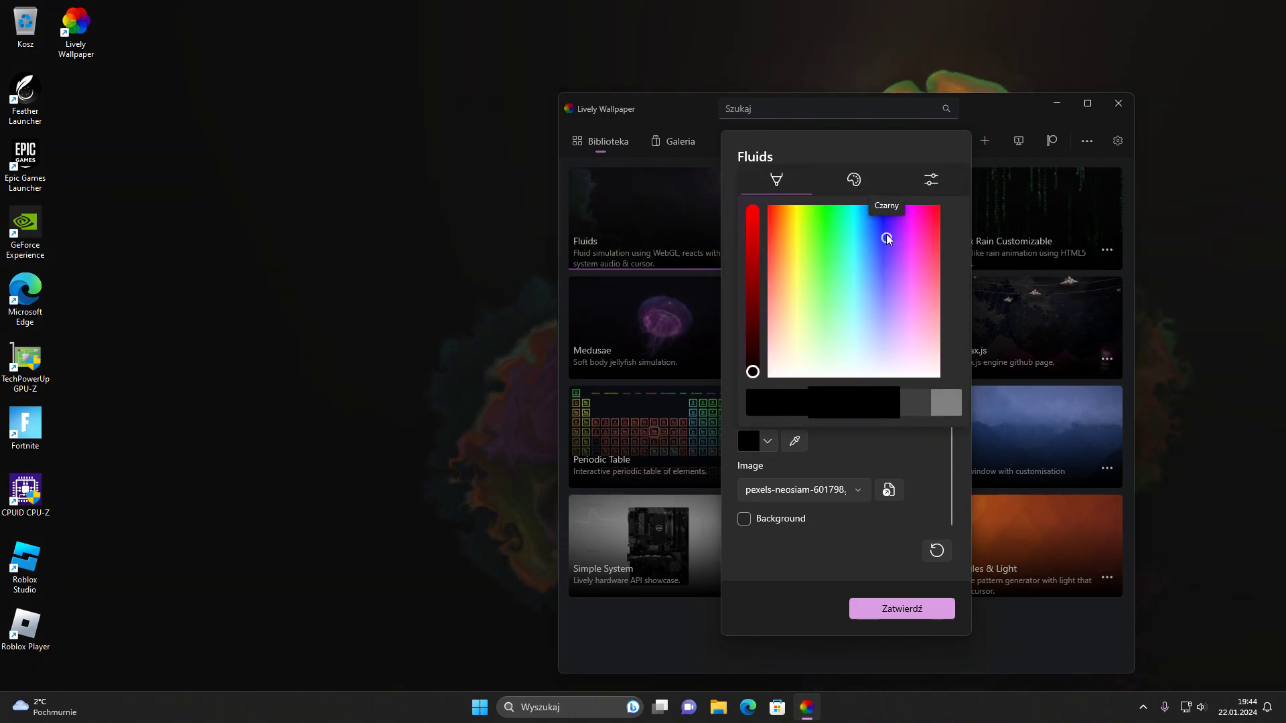
{"action": "left_click_drag", "start_coordinate": [882, 217], "coordinate": [830, 239]}
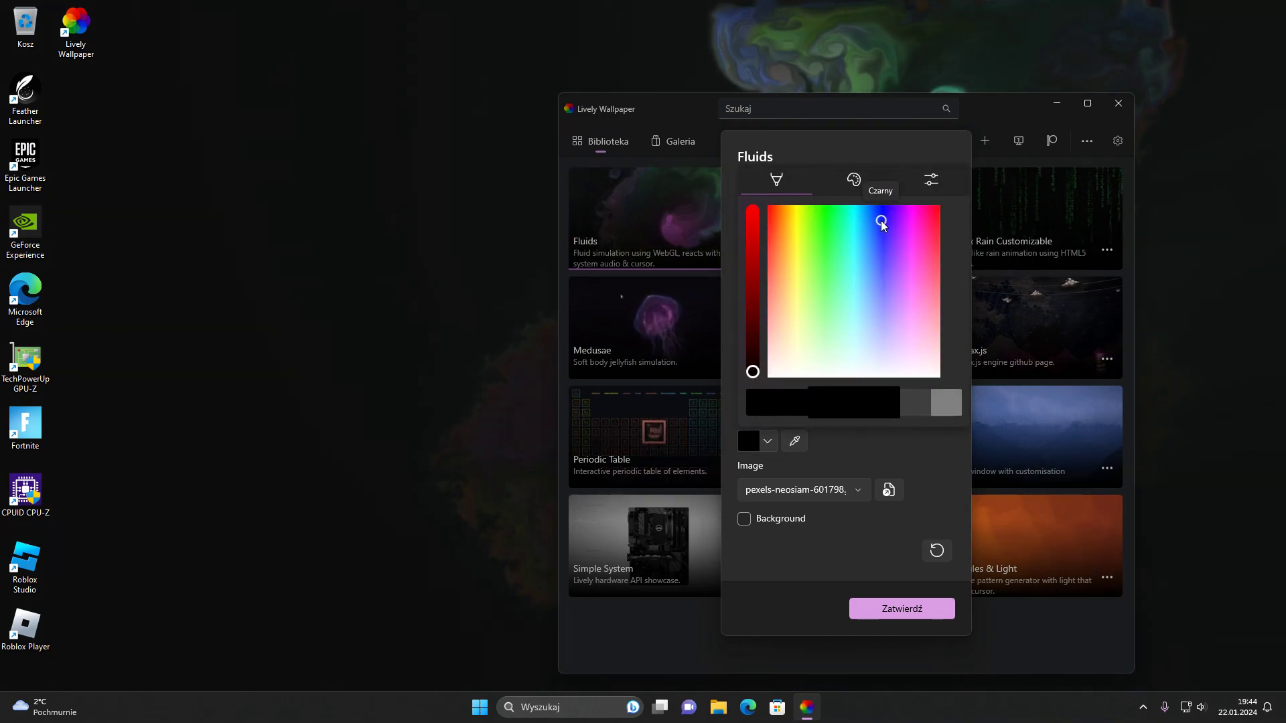
{"action": "left_click_drag", "start_coordinate": [751, 338], "coordinate": [776, 209]}
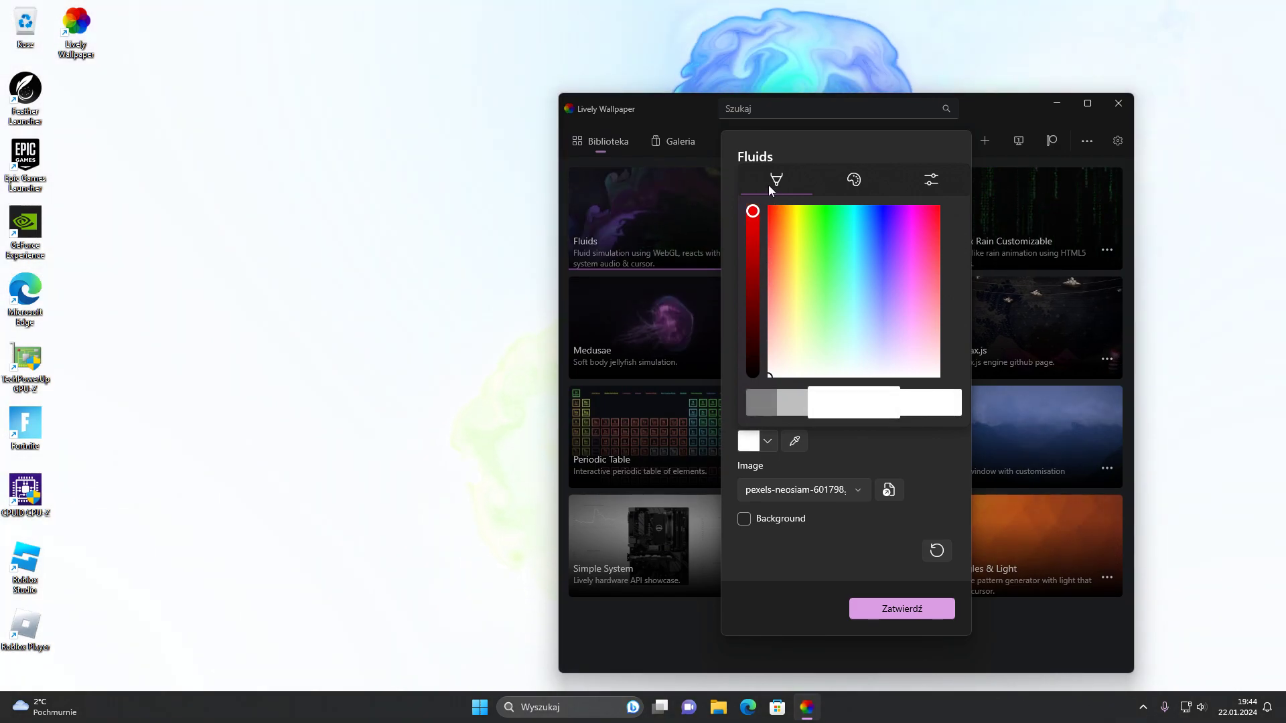
{"action": "left_click_drag", "start_coordinate": [867, 264], "coordinate": [946, 211]}
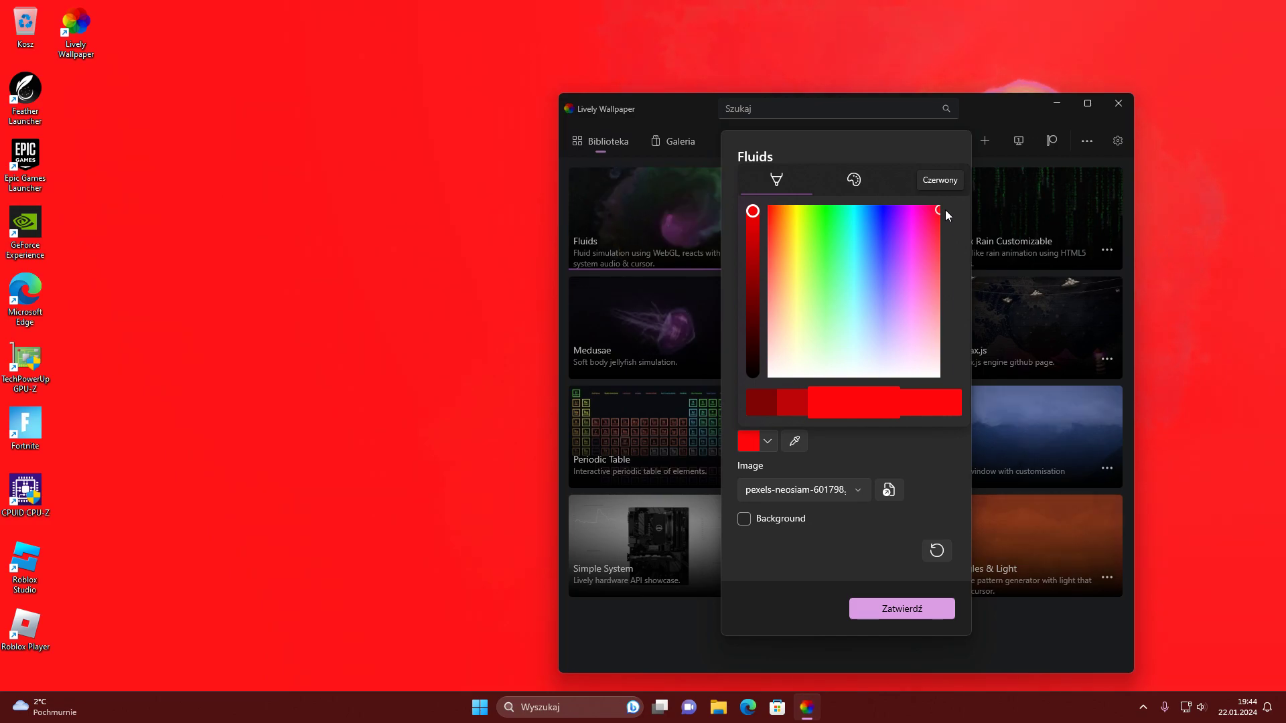
{"action": "left_click", "coordinate": [915, 612]}
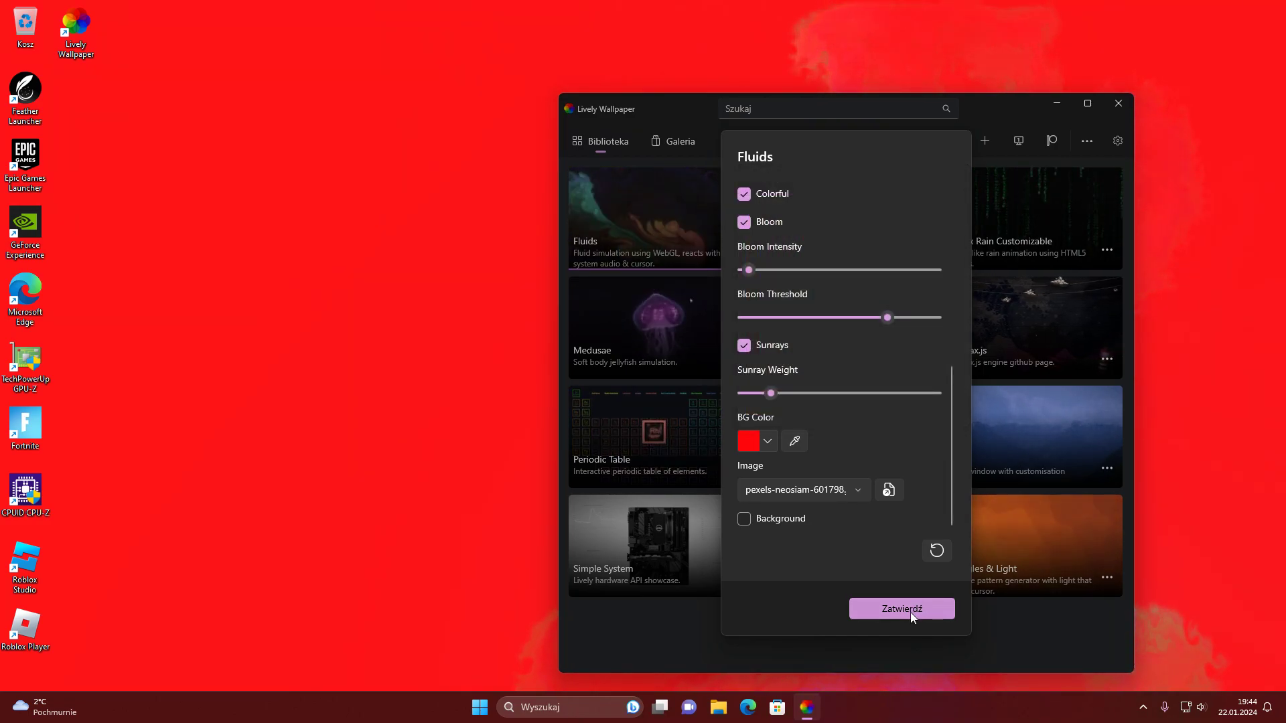
{"action": "left_click", "coordinate": [910, 612]}
{"action": "left_click", "coordinate": [1056, 104]}
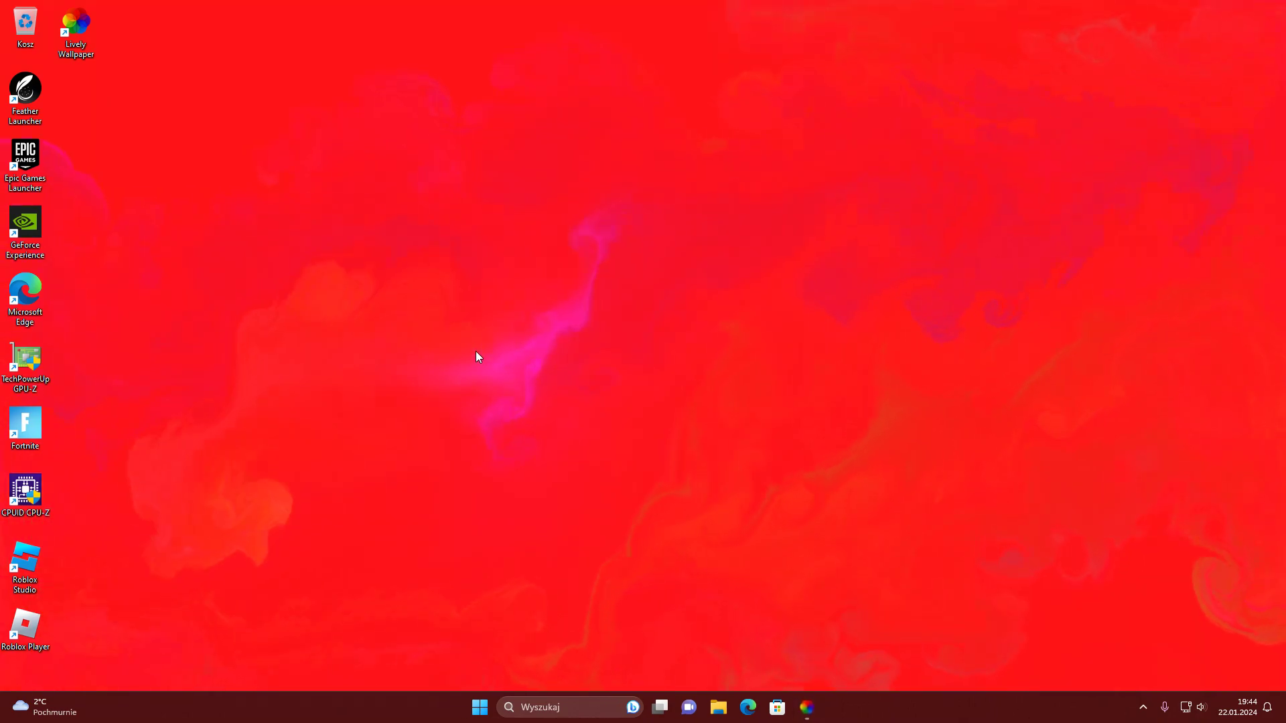
Step: Reopen the customization settings of the Fluids wallpaper and set its background color to black (000000)
{"action": "left_click", "coordinate": [806, 707]}
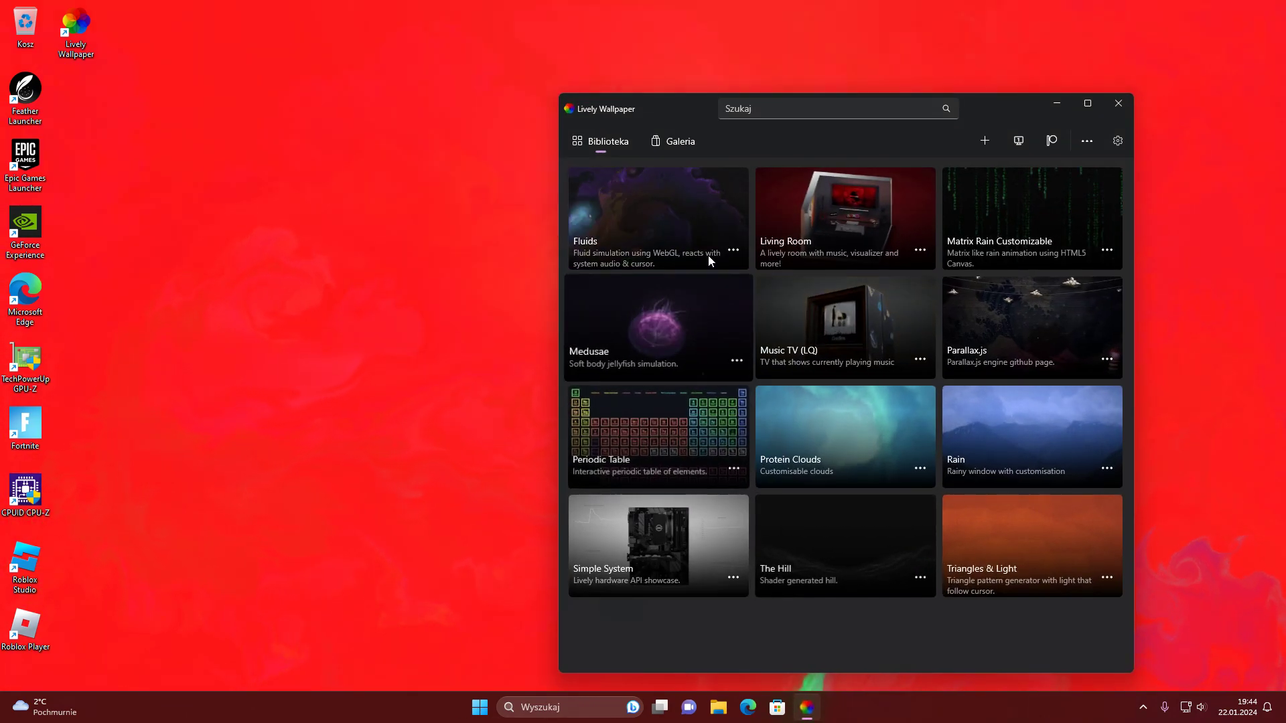
{"action": "left_click", "coordinate": [736, 253]}
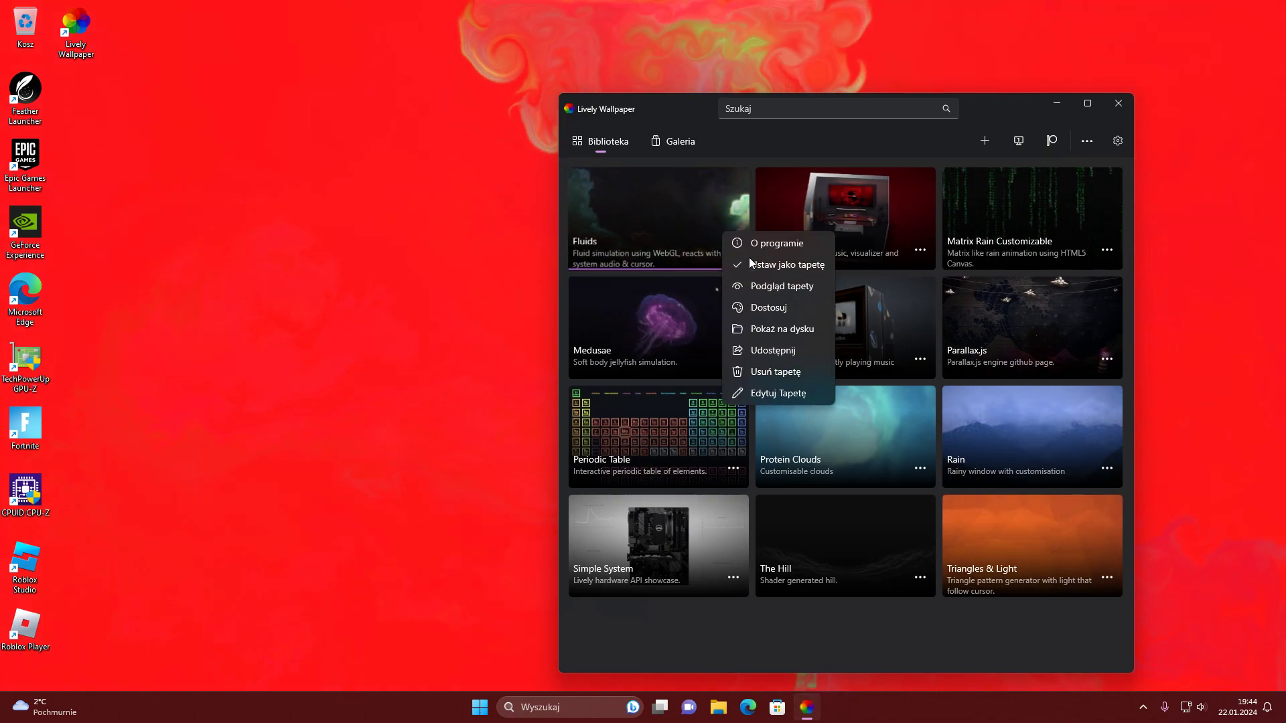
{"action": "left_click", "coordinate": [772, 310]}
{"action": "scroll", "coordinate": [852, 377], "scroll_direction": "down", "scroll_amount": 5}
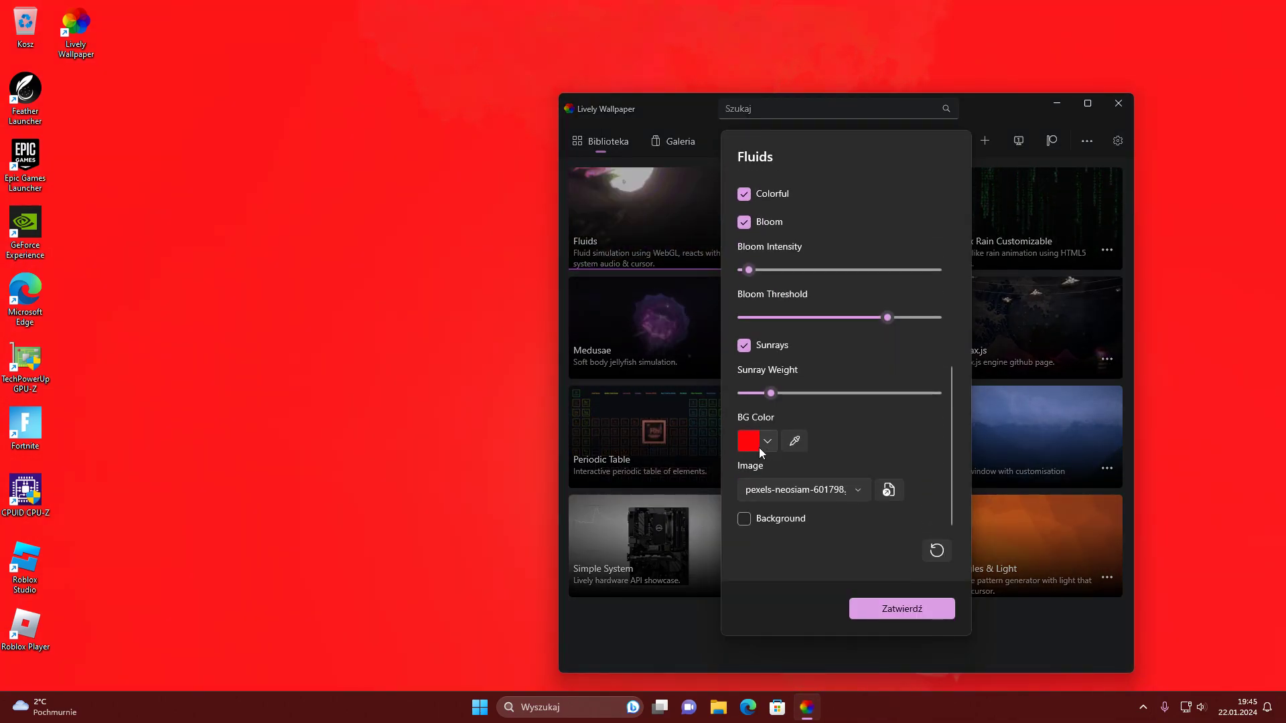
{"action": "left_click", "coordinate": [758, 447]}
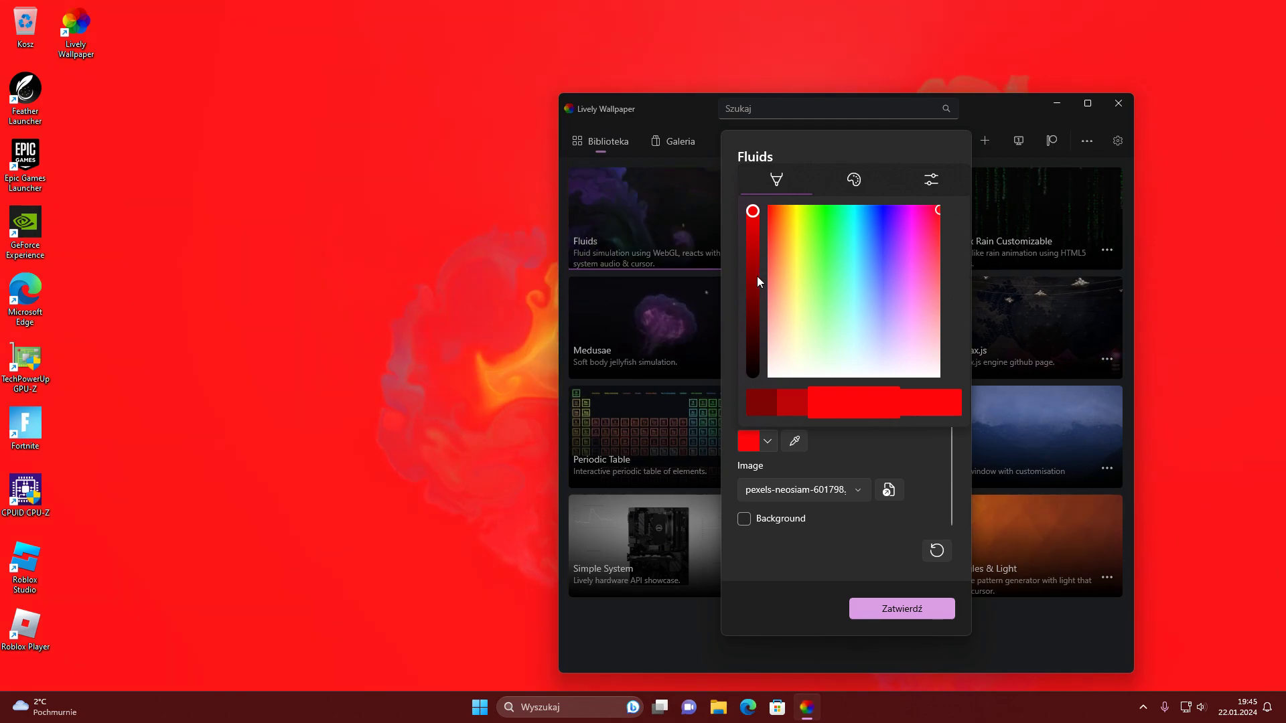
{"action": "left_click_drag", "start_coordinate": [757, 282], "coordinate": [760, 448]}
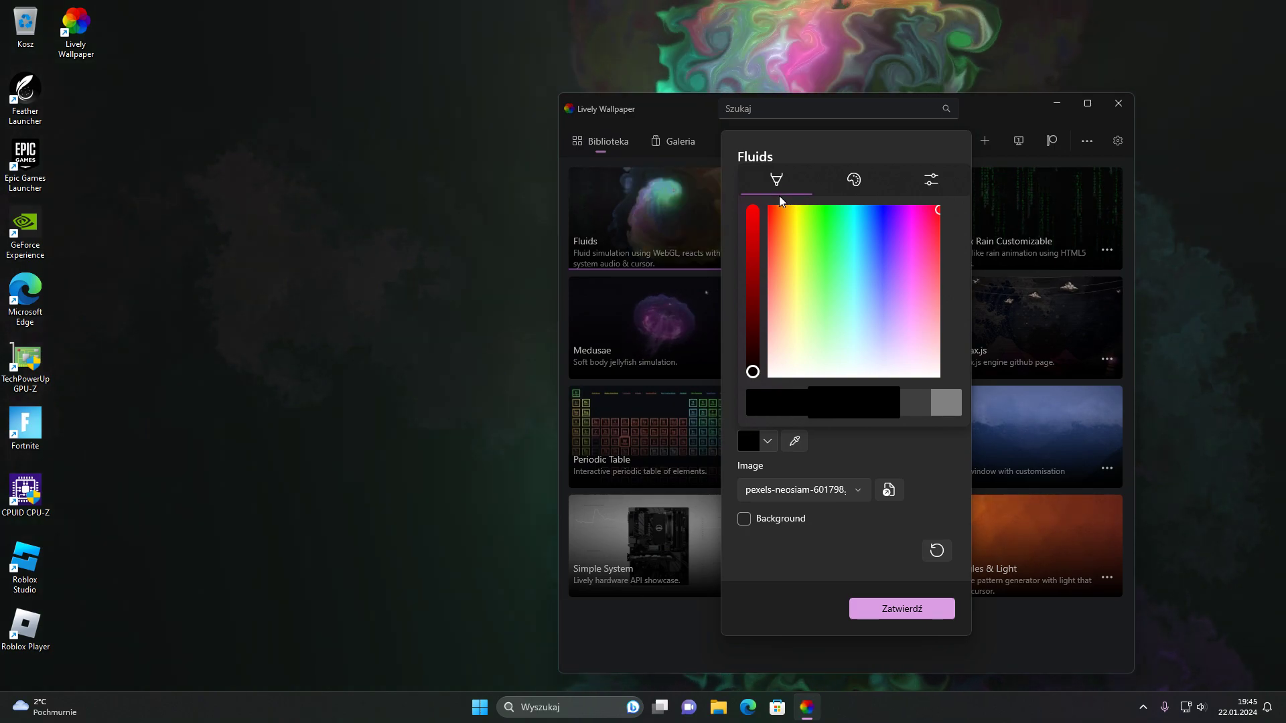
{"action": "left_click", "coordinate": [845, 181]}
{"action": "left_click", "coordinate": [919, 179]}
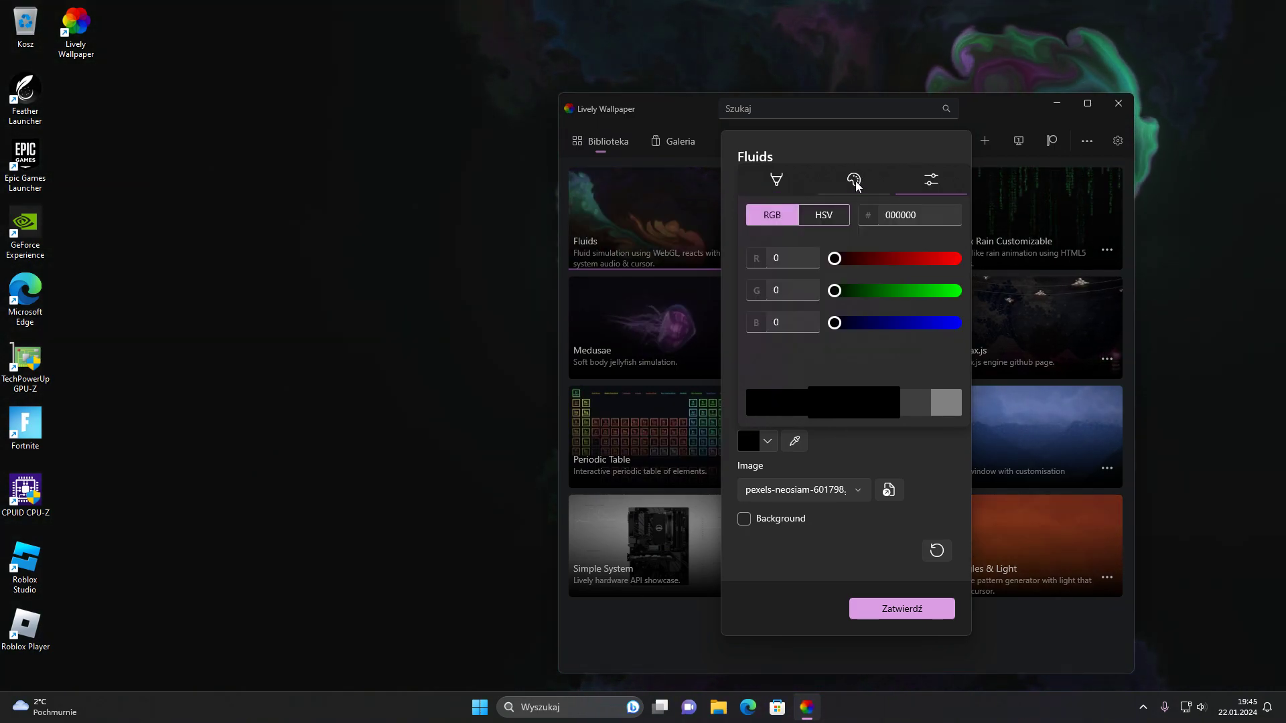
{"action": "left_click", "coordinate": [779, 180]}
{"action": "left_click", "coordinate": [914, 605]}
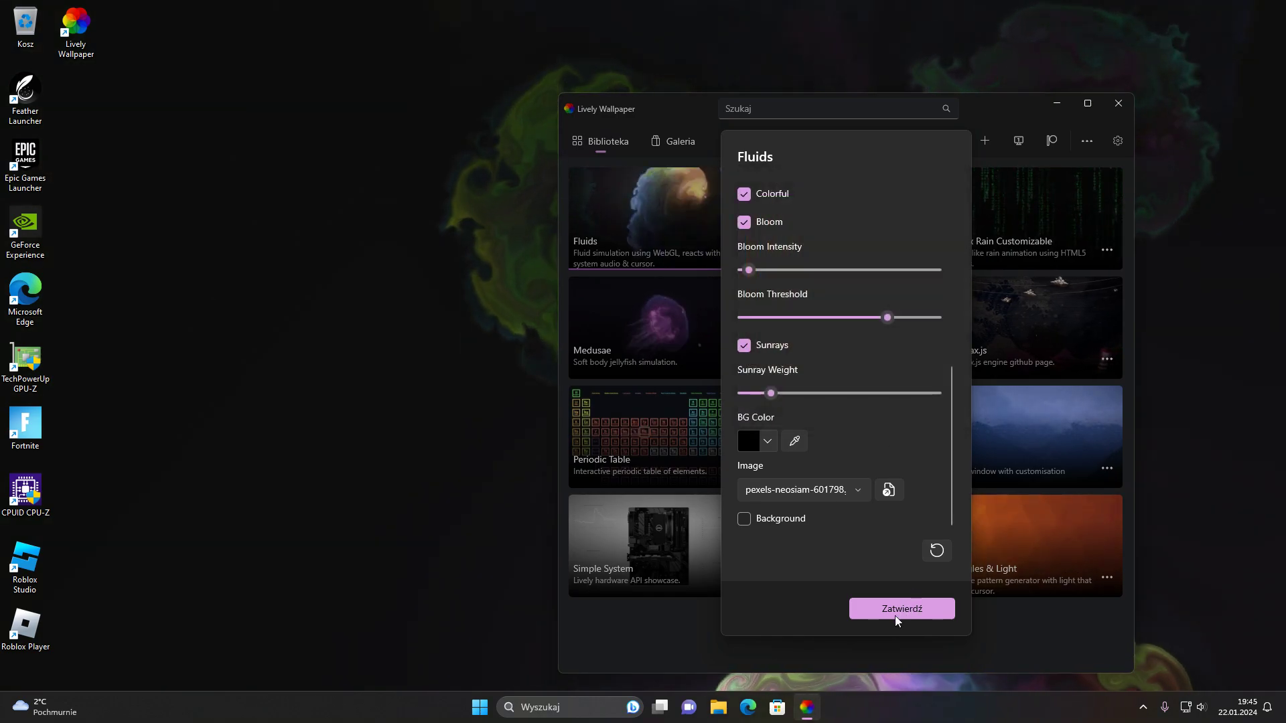
Step: Choose High as the Fluids quality and raise the Bloom Intensity almost to its maximum
{"action": "scroll", "coordinate": [852, 352], "scroll_direction": "up", "scroll_amount": 8}
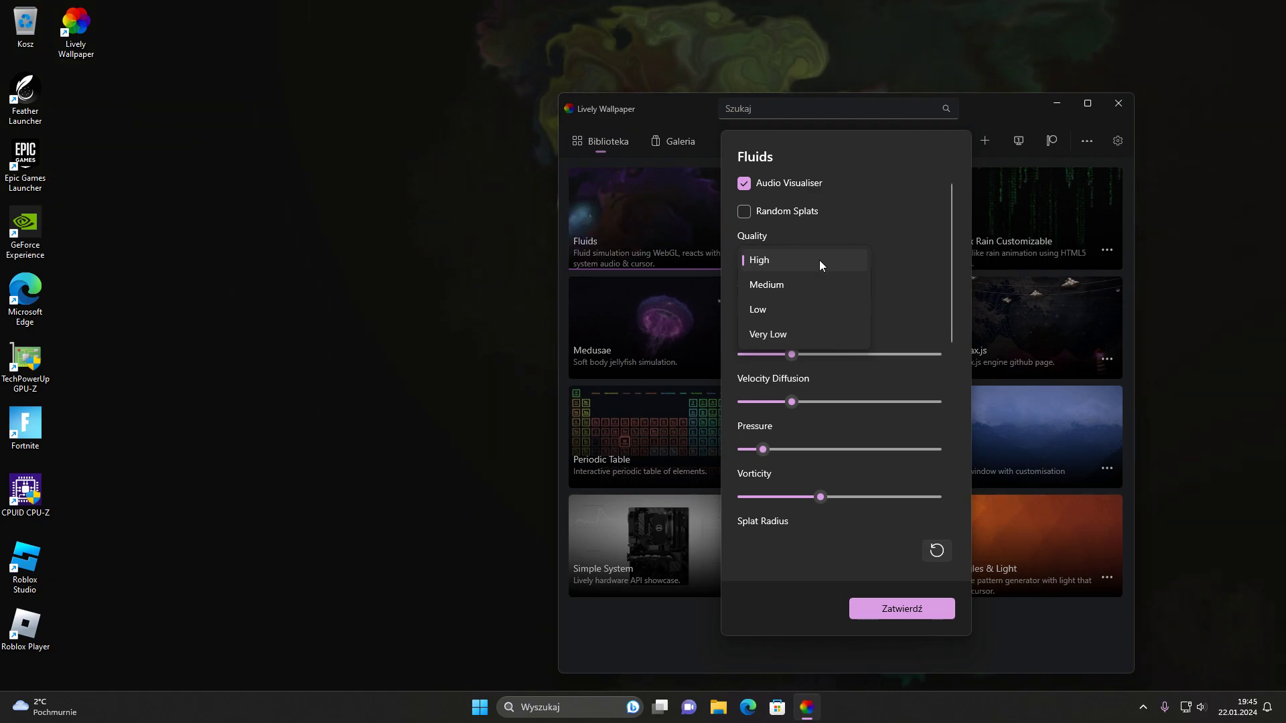
{"action": "left_click", "coordinate": [818, 260]}
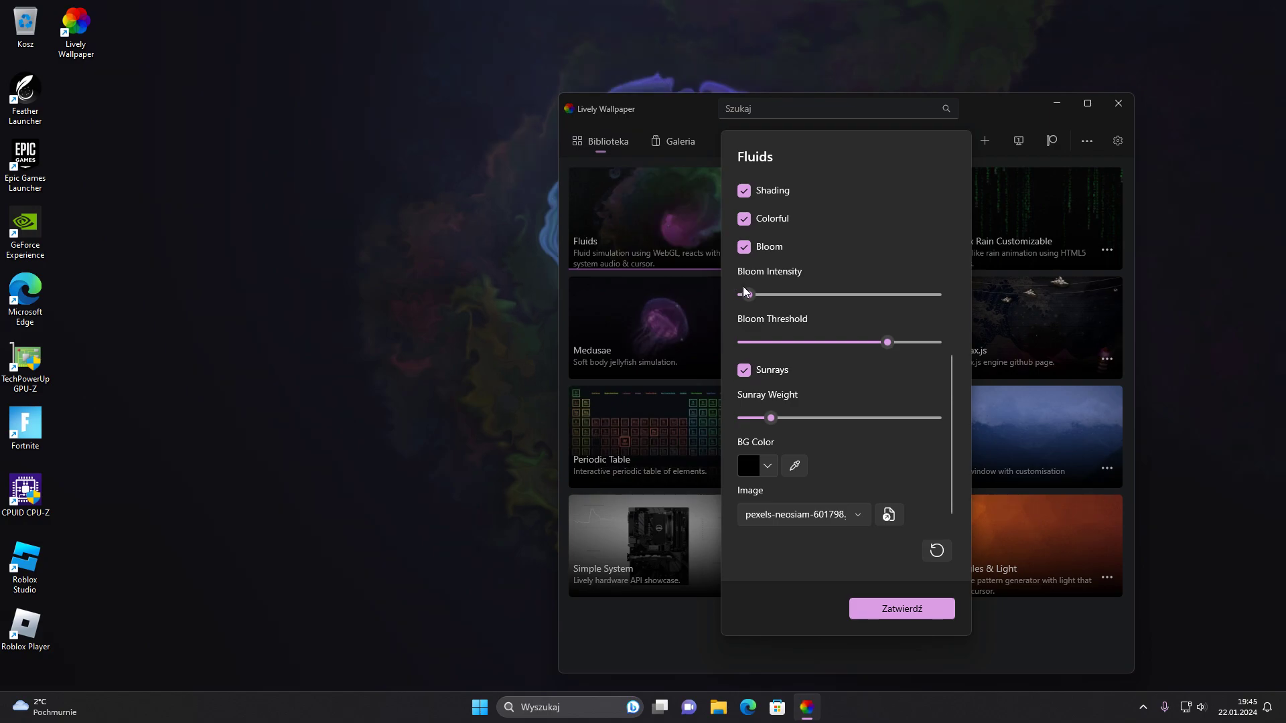
{"action": "left_click_drag", "start_coordinate": [752, 302], "coordinate": [937, 295]}
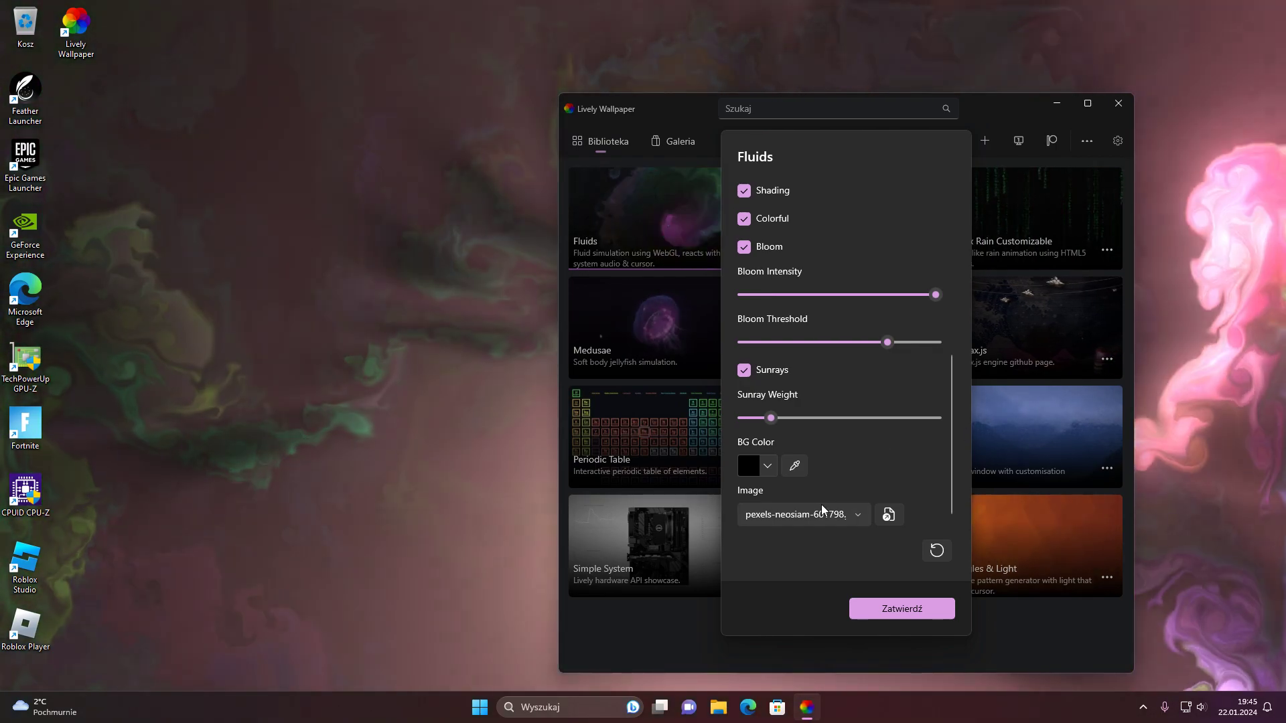
Step: Select the mountain-surrounded image for Fluids, confirm the customization and minimize the library window
{"action": "left_click", "coordinate": [823, 513]}
{"action": "left_click", "coordinate": [858, 489]}
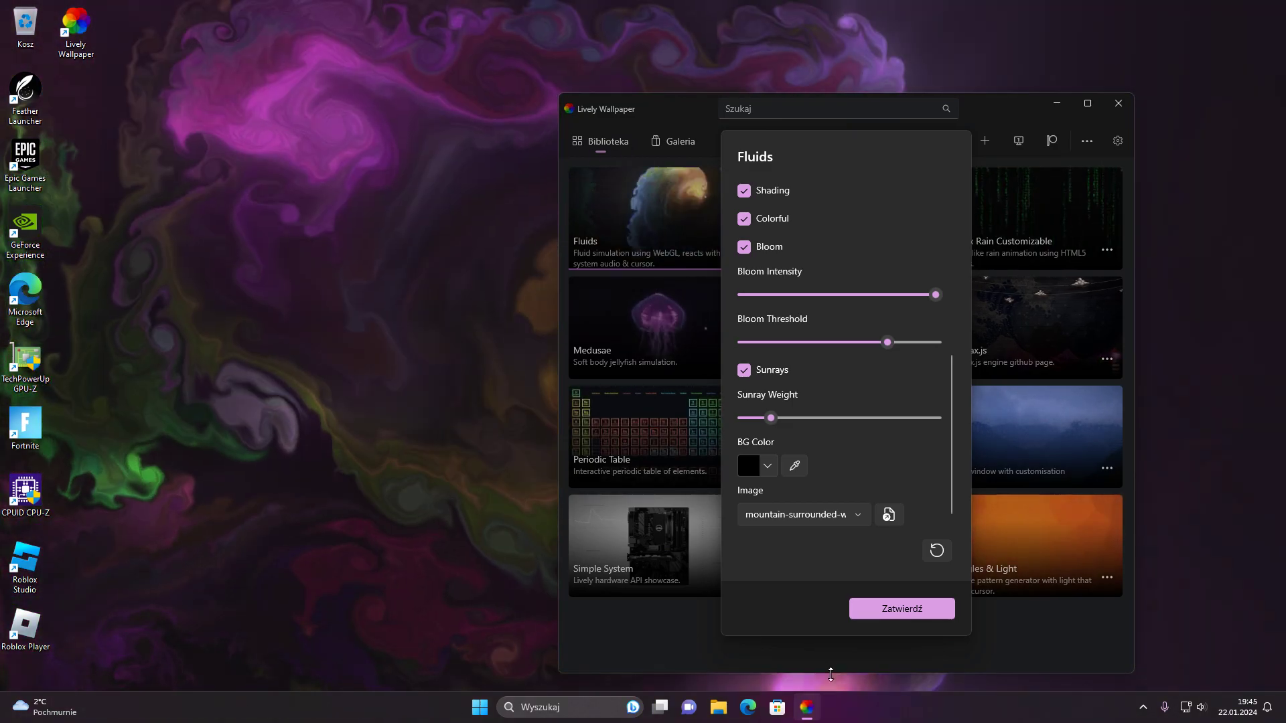
{"action": "left_click", "coordinate": [902, 608]}
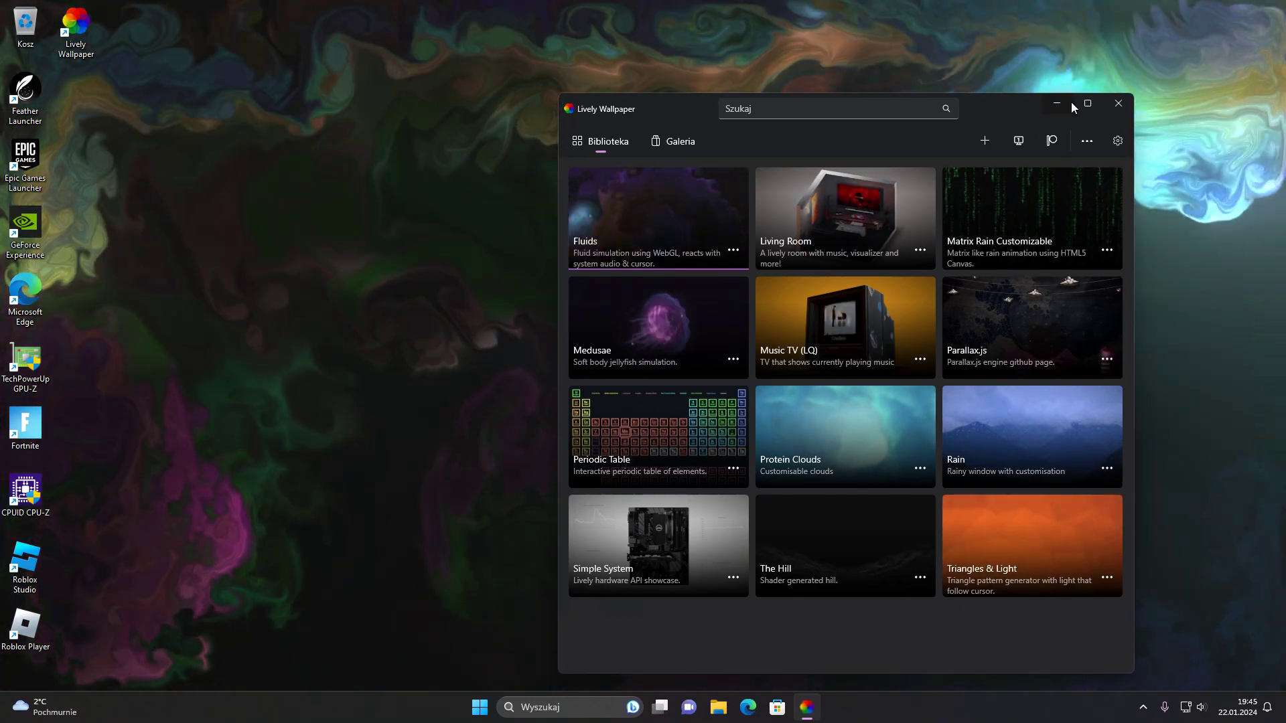
{"action": "left_click", "coordinate": [1052, 106]}
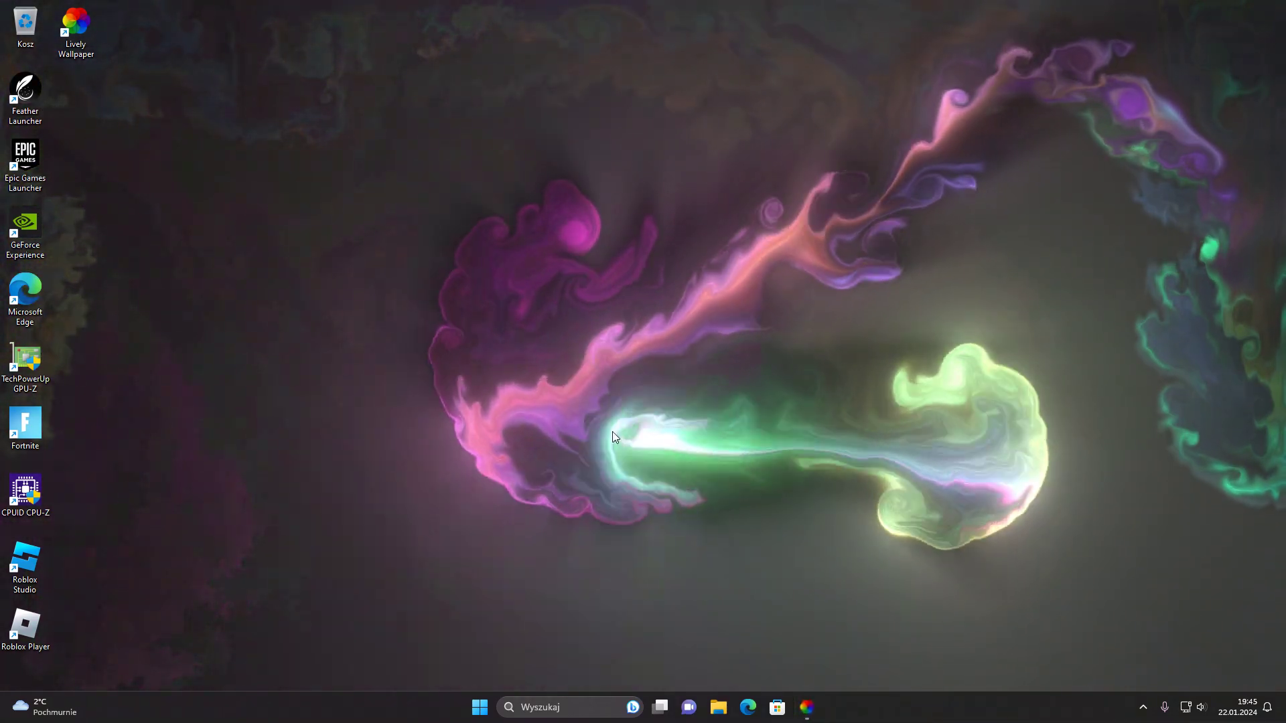